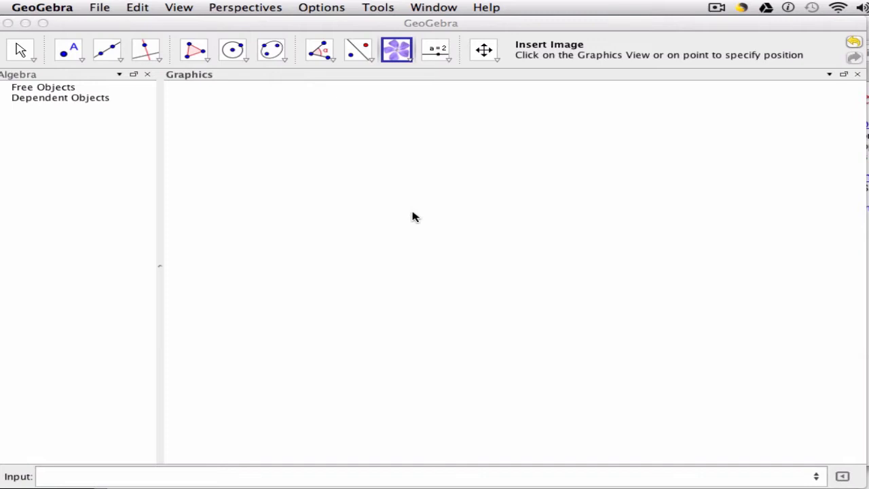
Step: Insert the desktop screenshot of the cyclist pushing a shopping cart into the graphics view
click(404, 68)
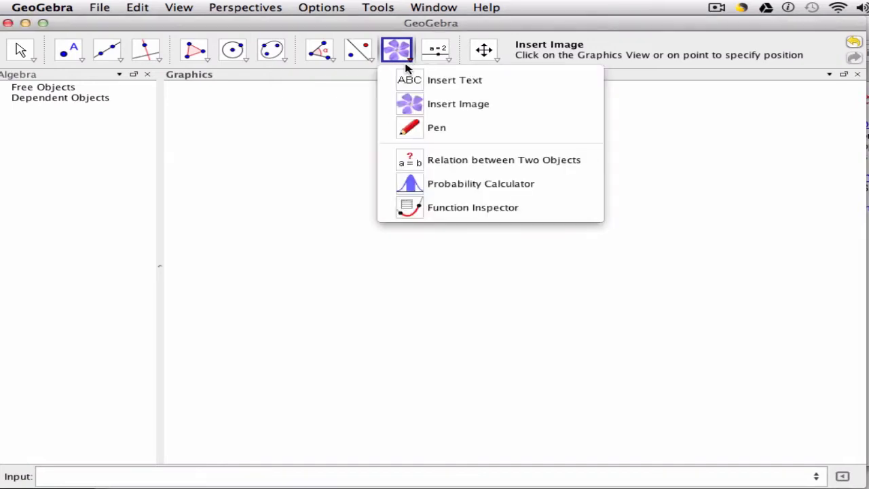
click(422, 105)
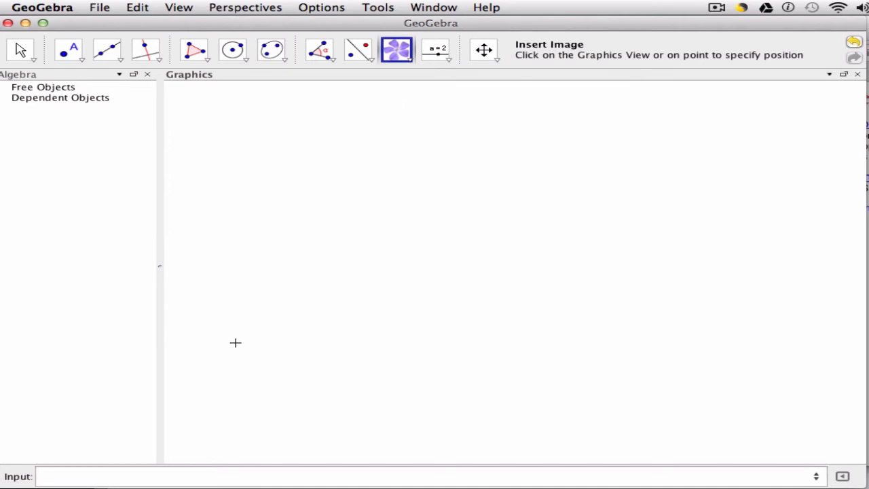
click(212, 363)
scroll(505, 255, down, 2)
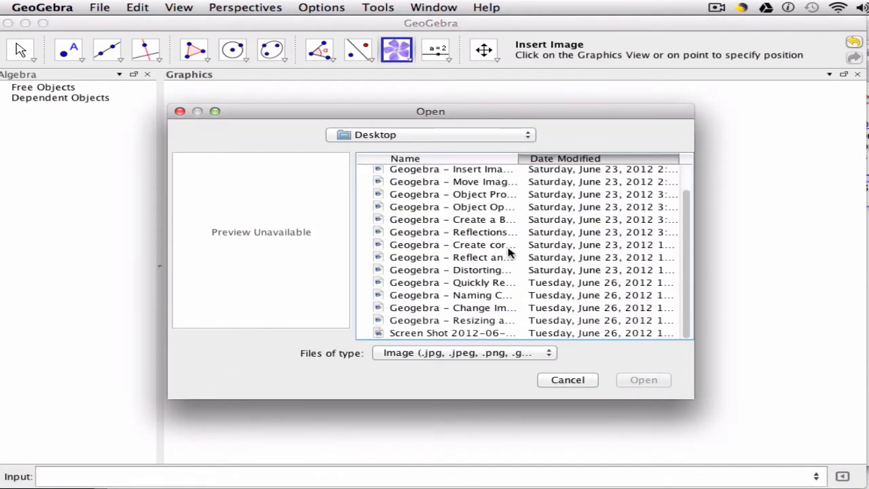
click(465, 334)
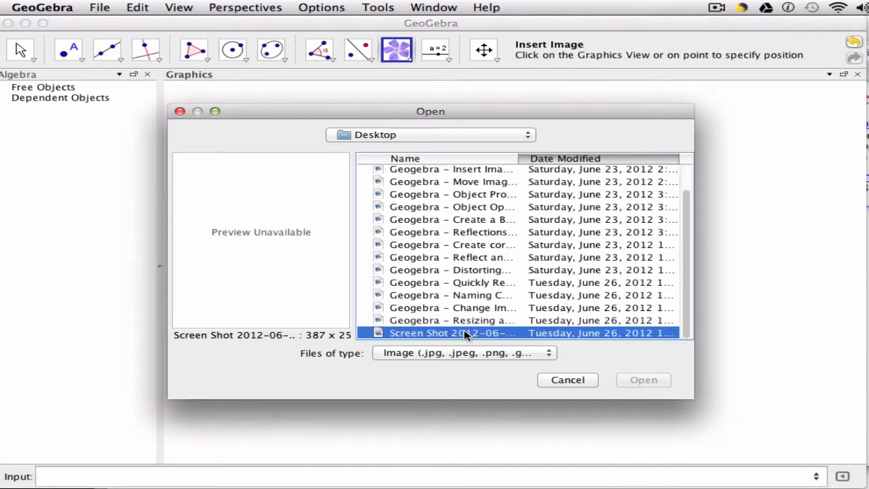
click(637, 381)
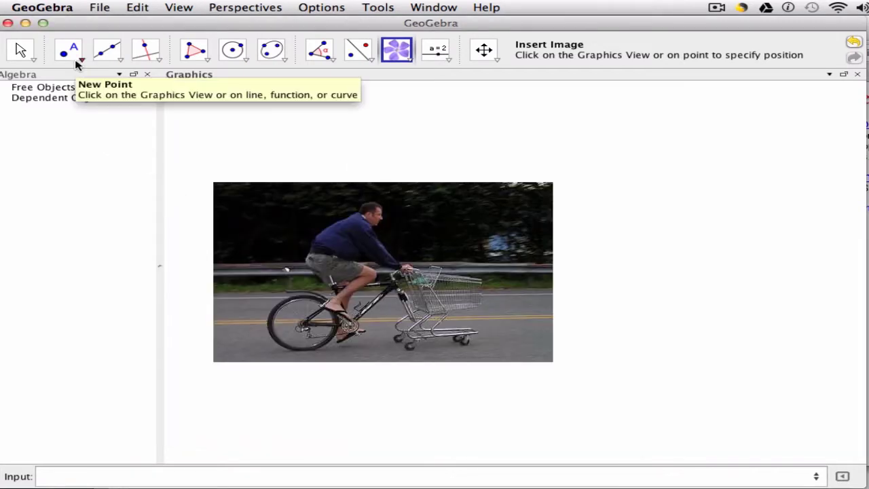
Step: Place points A and B at the photo's bottom-left and bottom-right corners
click(72, 60)
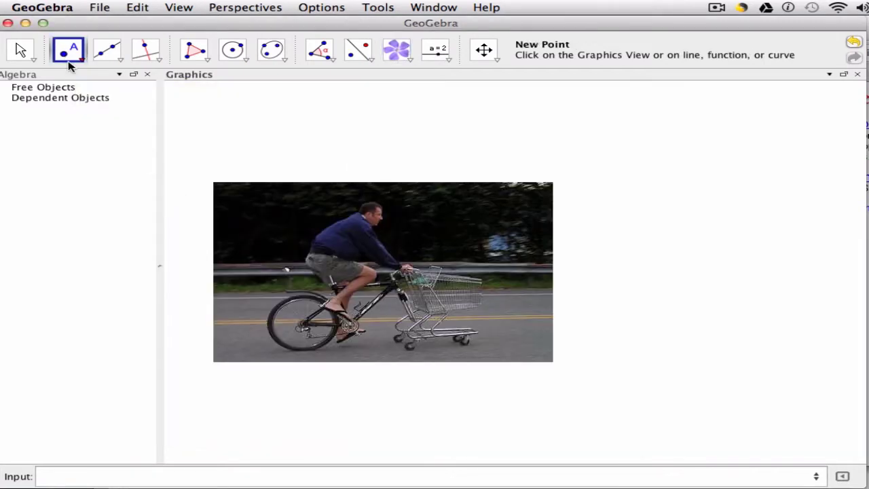
click(213, 363)
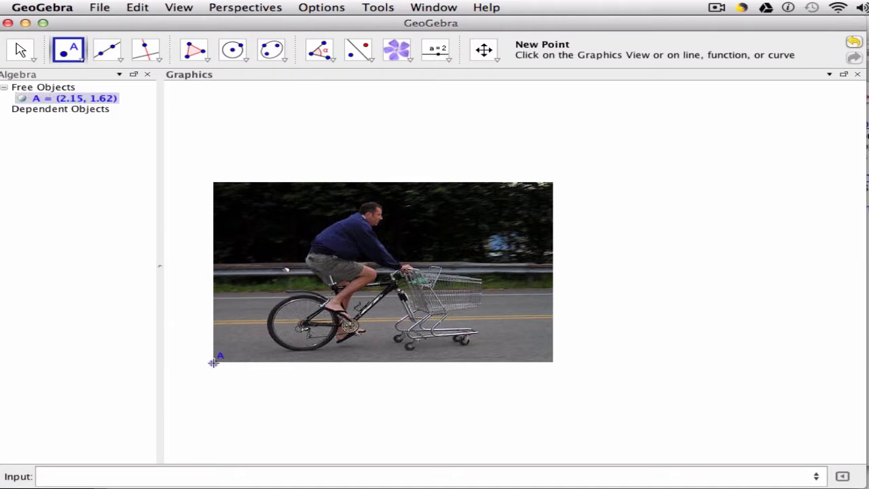
click(555, 363)
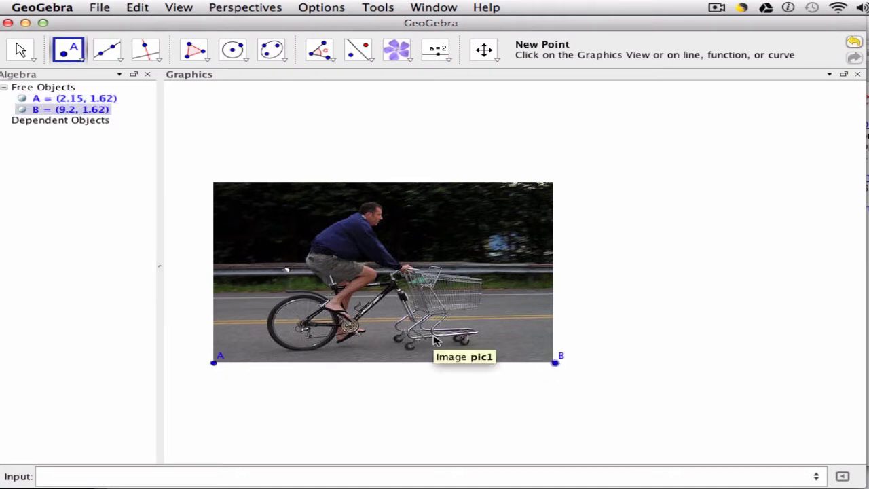
Step: Anchor the photo's Corner 1 to A and Corner 2 to B, then drag B to tilt it
click(20, 51)
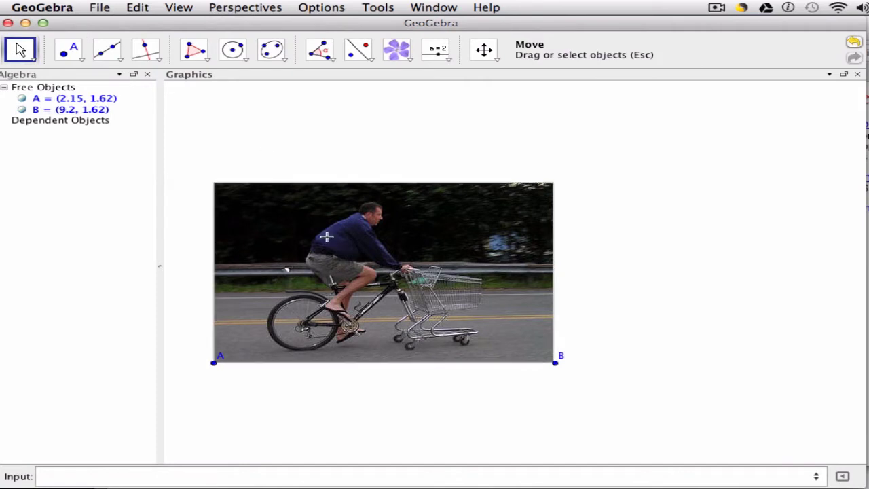
double_click(327, 237)
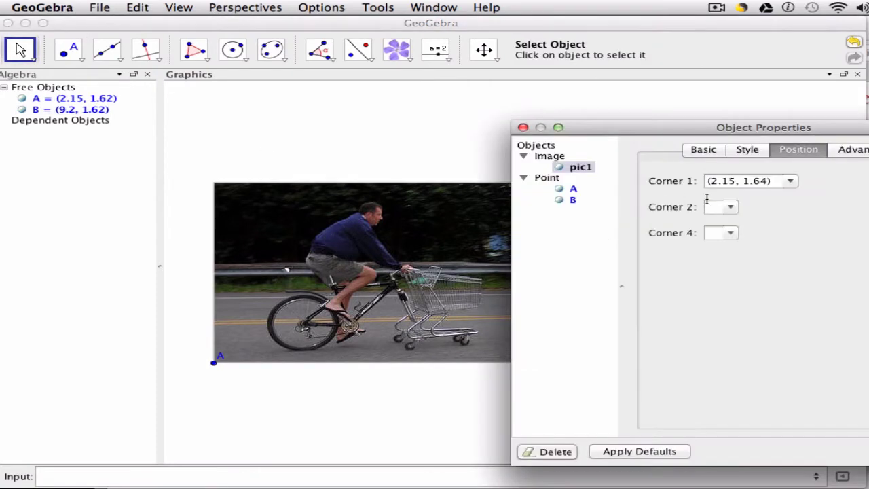
click(781, 182)
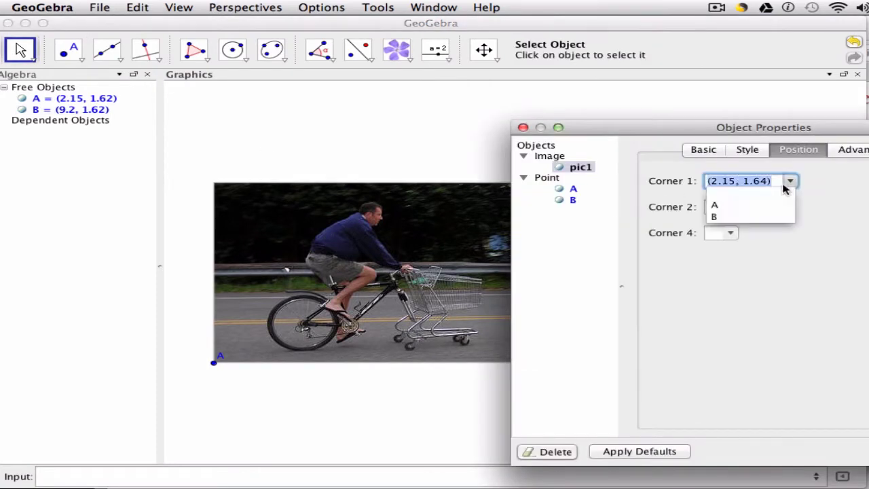
click(769, 204)
click(731, 206)
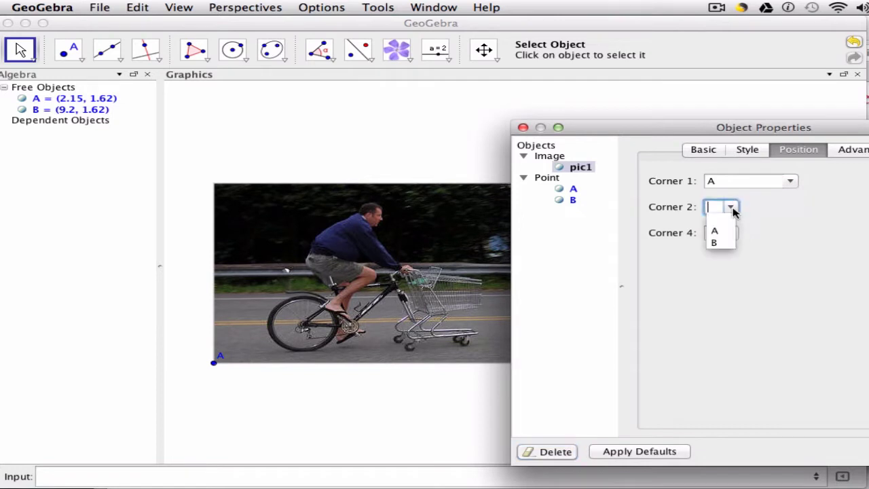
click(724, 243)
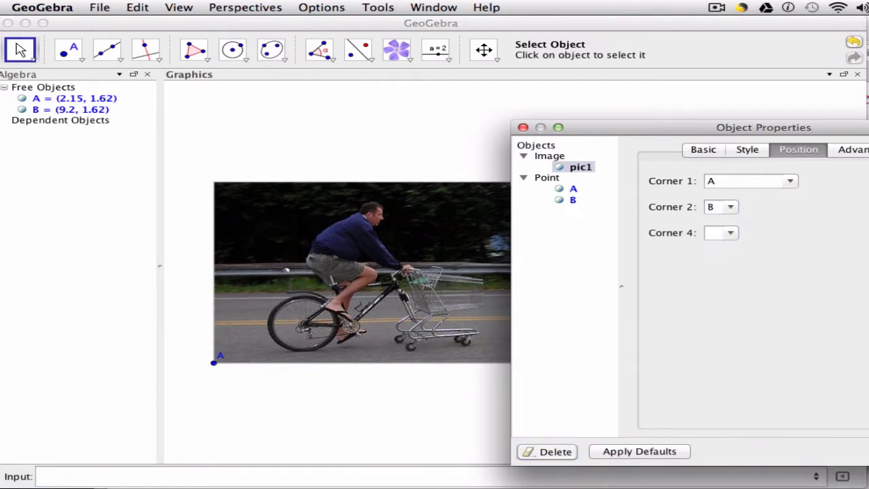
key(Escape)
drag(555, 362, 467, 358)
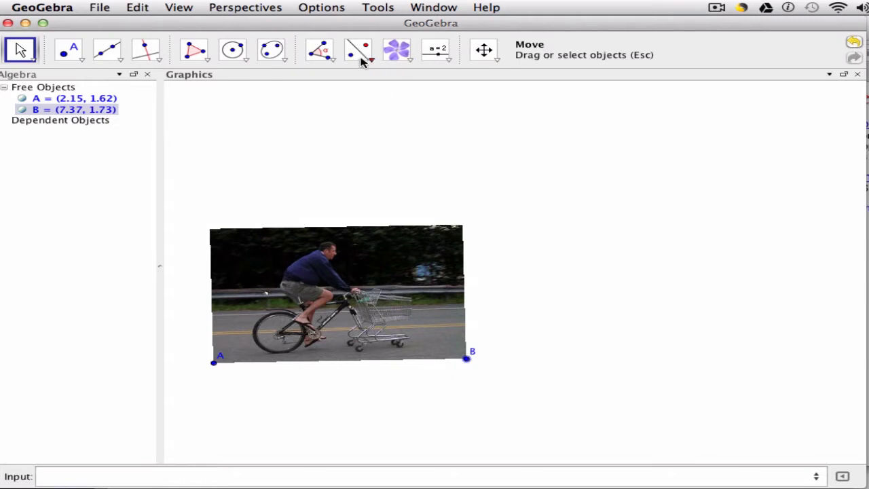
Step: Draw line a through C (8.33, 7.26) and D (8.24, 0.19) right of the photo
click(120, 60)
click(134, 83)
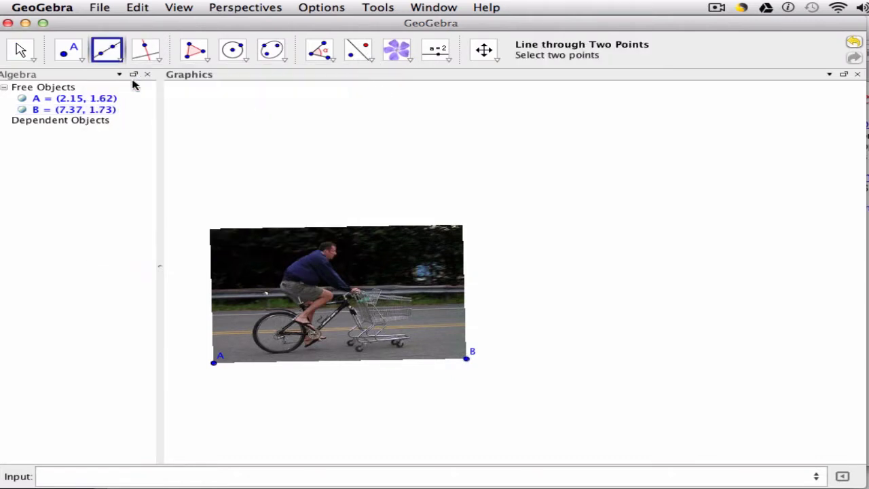
click(513, 144)
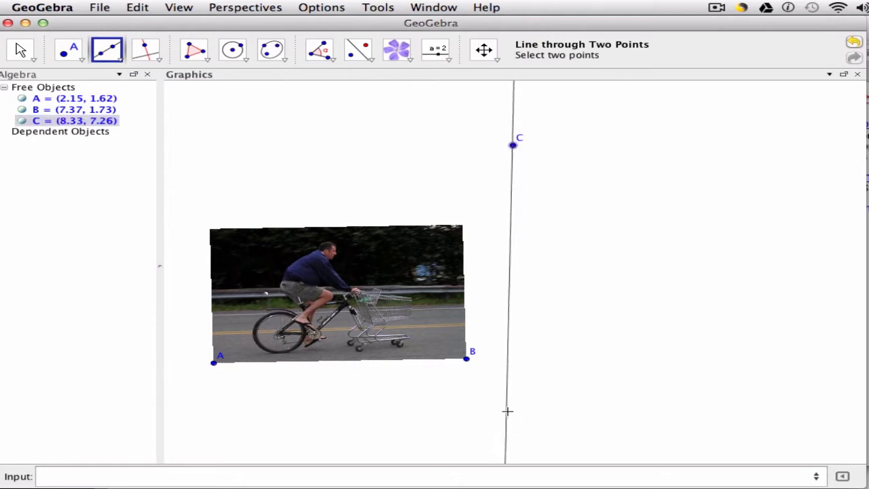
click(509, 418)
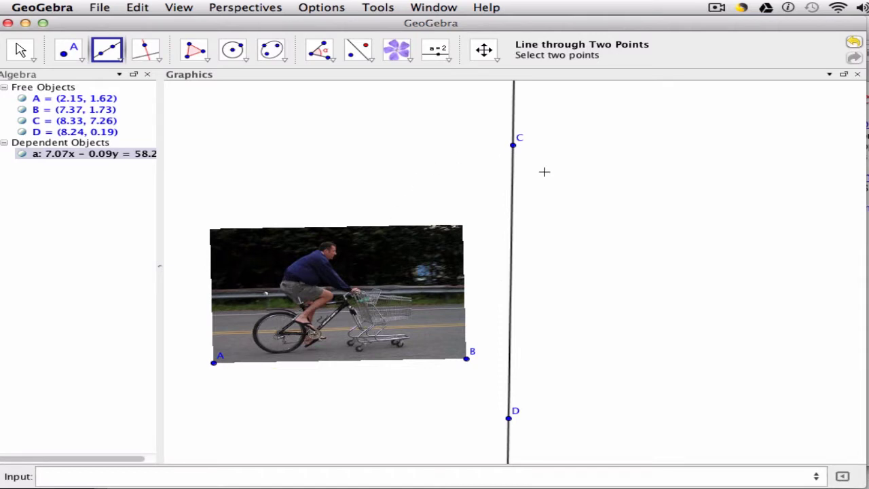
Step: Reflect the cycling photo across line a
click(20, 50)
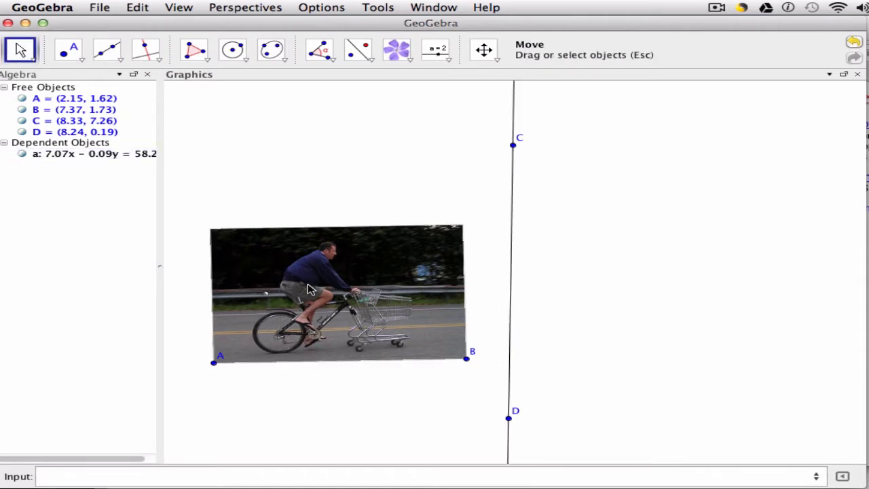
click(367, 62)
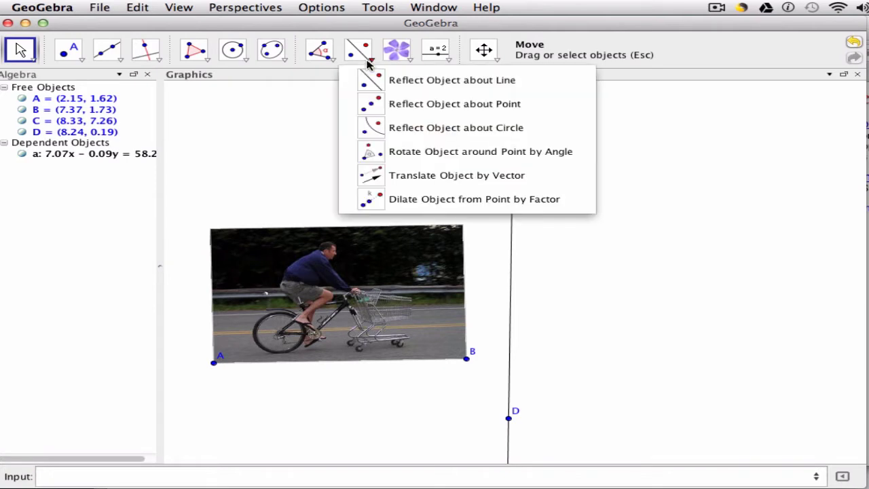
click(366, 79)
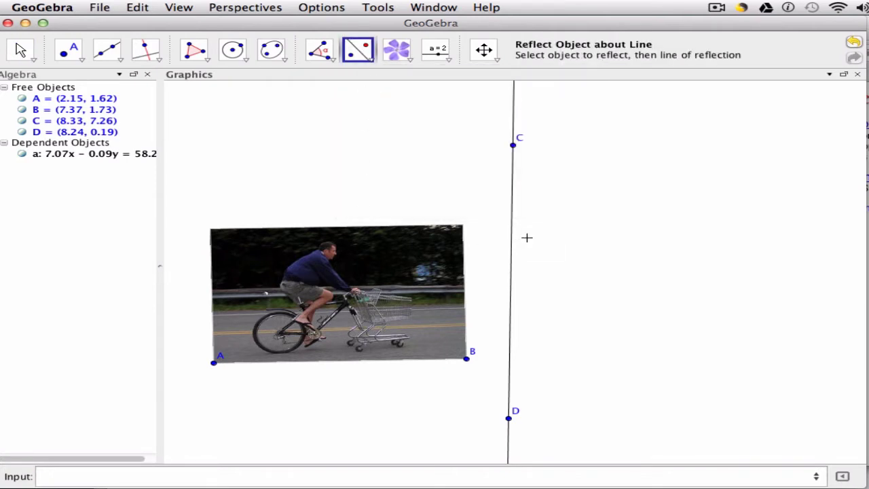
click(511, 238)
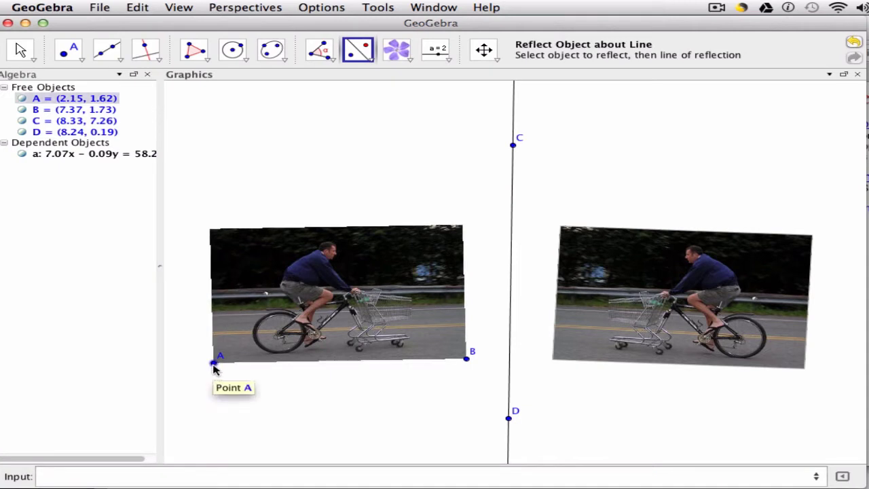
Step: Reflect A and B across line a to get A' (14.37, 1.47) and B' (9.15, 1.71)
click(214, 363)
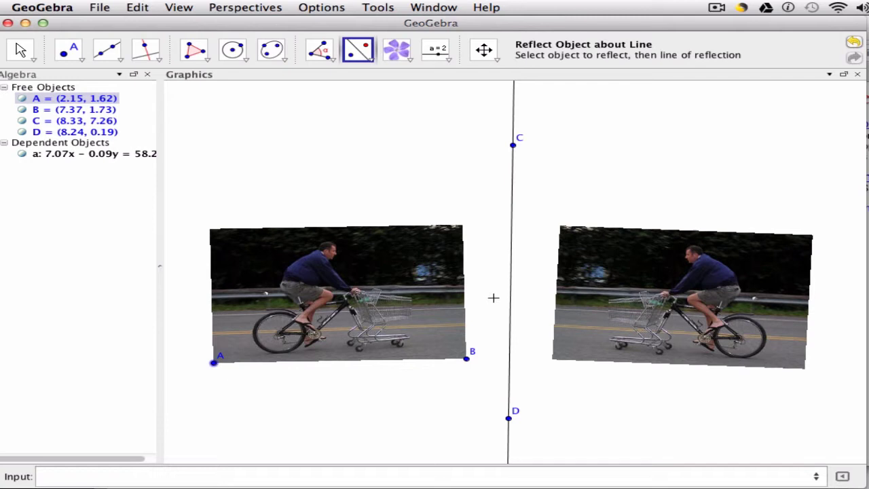
click(511, 303)
click(466, 357)
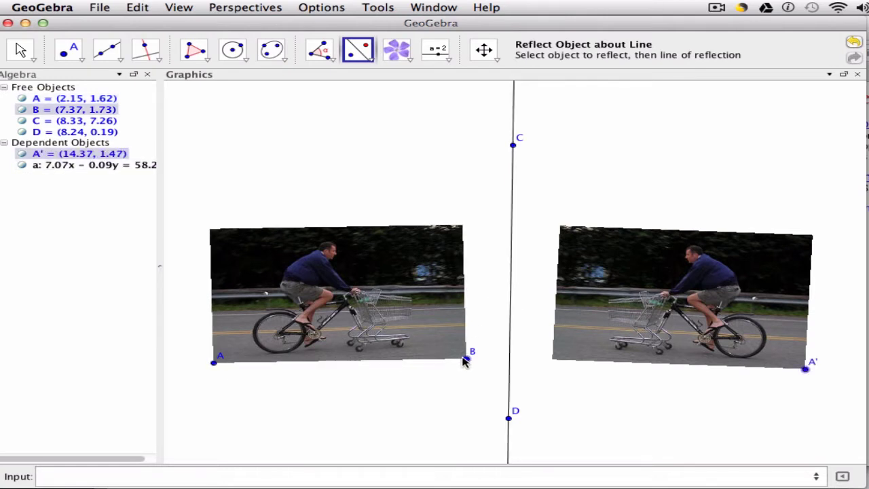
click(510, 337)
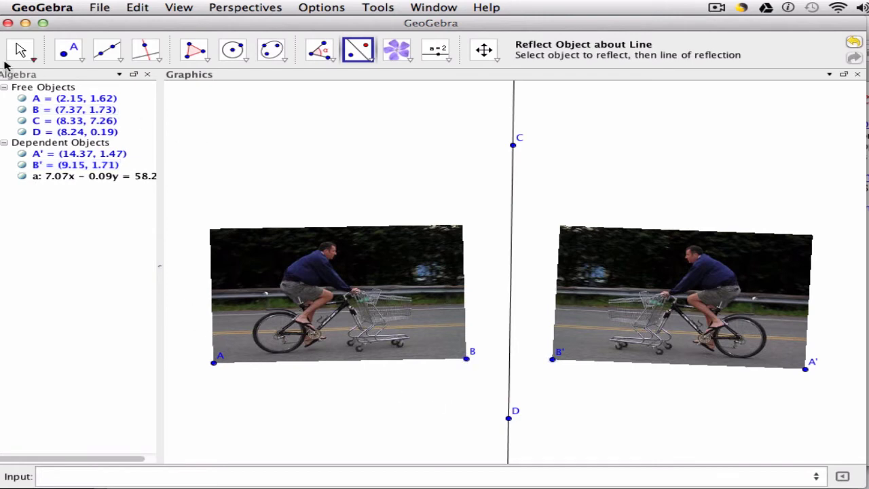
Step: Drag B to (7.44, 1.62) so both photos tilt together and end level, B' at (9.07, 1.6)
click(19, 50)
mouse_move(468, 366)
mouse_down()
mouse_move(406, 405)
mouse_move(470, 368)
mouse_up()
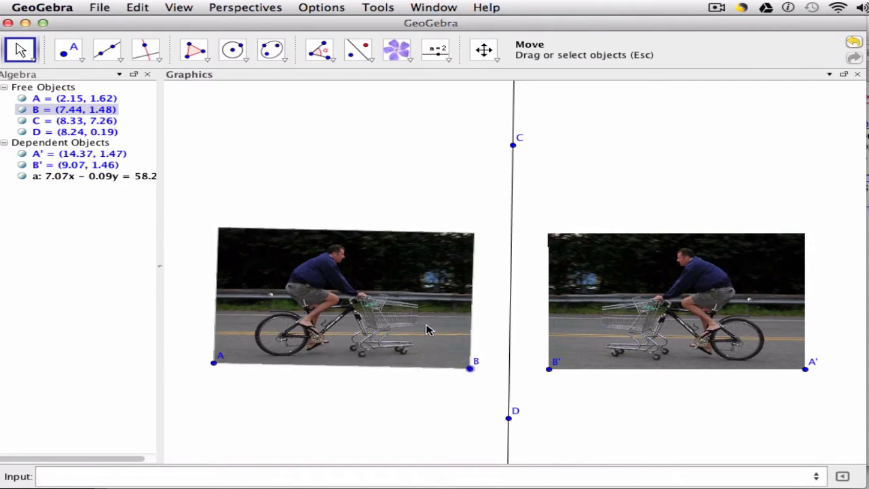
mouse_move(469, 368)
mouse_down()
mouse_move(469, 385)
mouse_move(465, 348)
mouse_move(470, 363)
mouse_up()
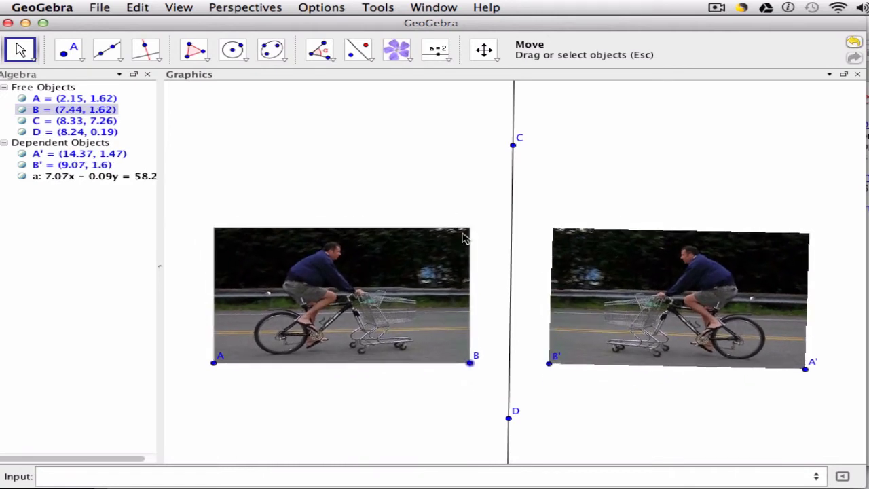
Step: Place point E at the photo's top-left corner, (2.11, 5.18)
click(146, 49)
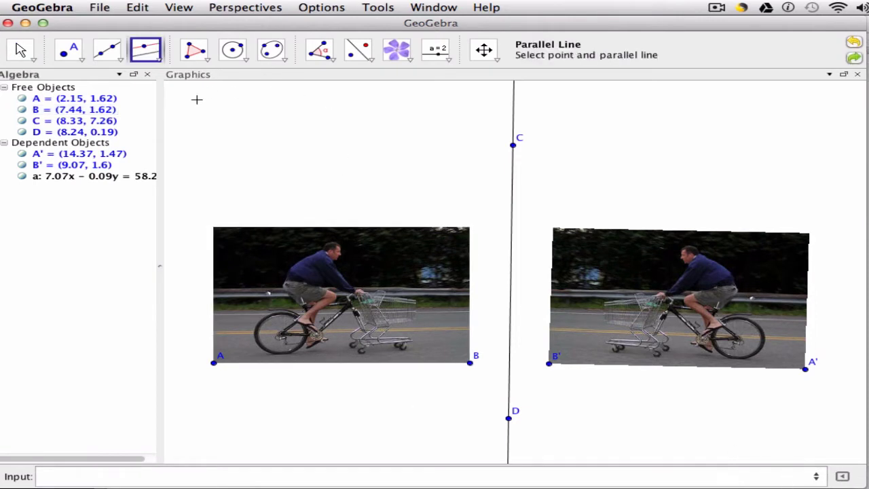
click(21, 50)
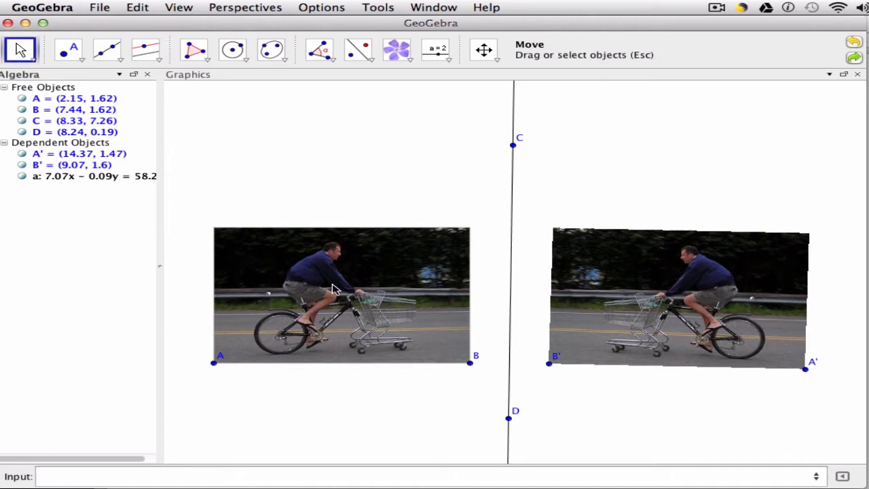
double_click(334, 288)
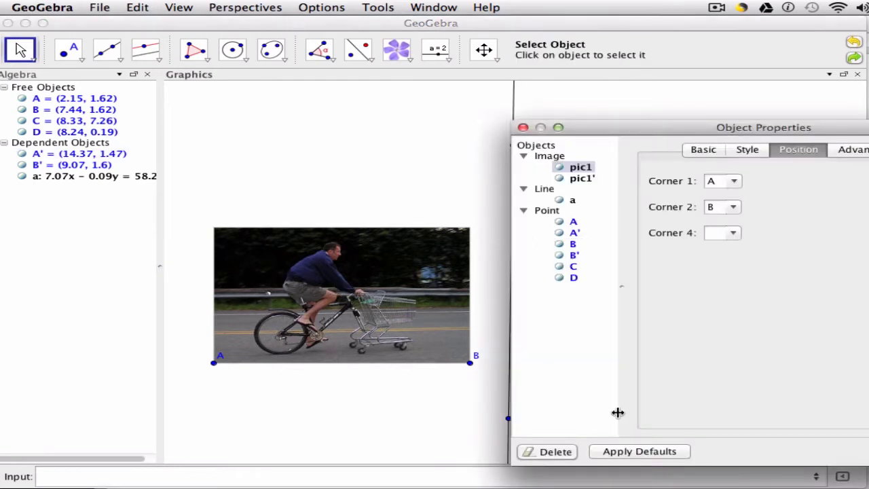
key(Escape)
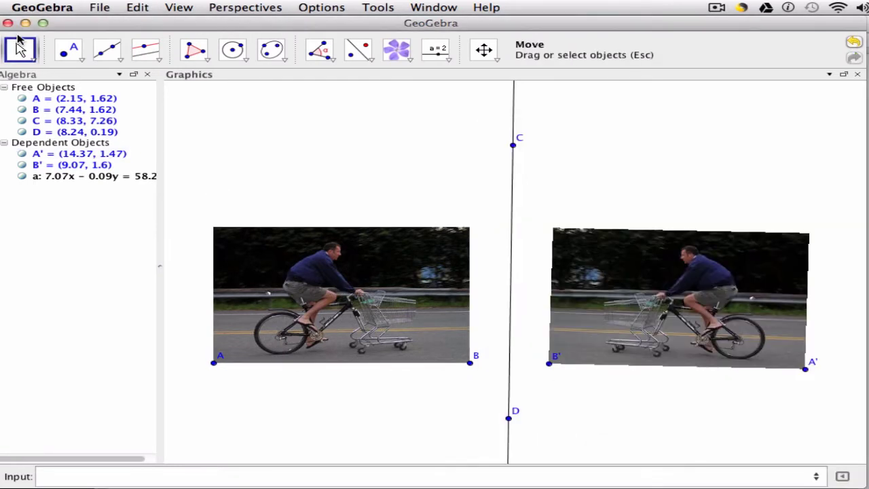
click(67, 50)
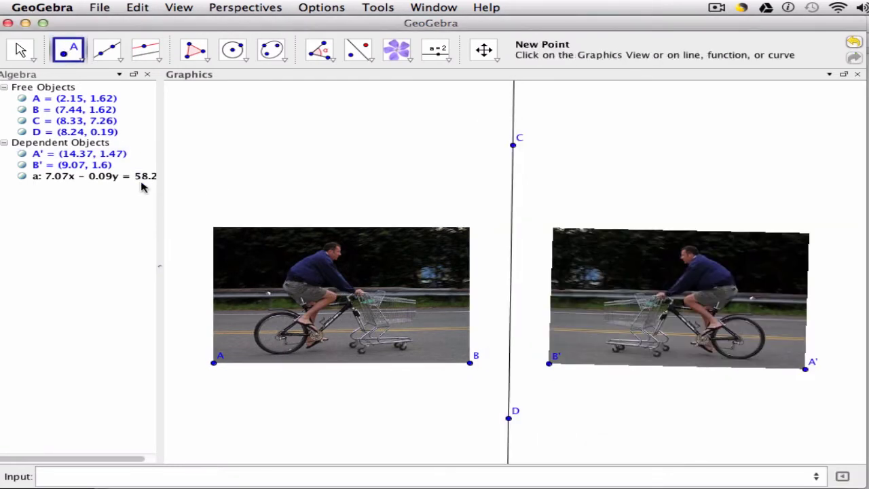
click(212, 225)
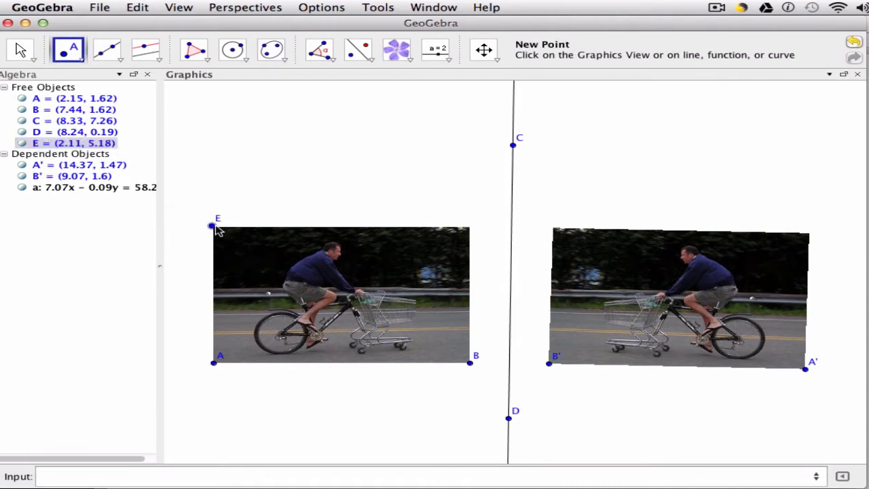
Step: Set the photo's Corner 4 to point E in its Position properties
click(20, 50)
drag(332, 246, 334, 244)
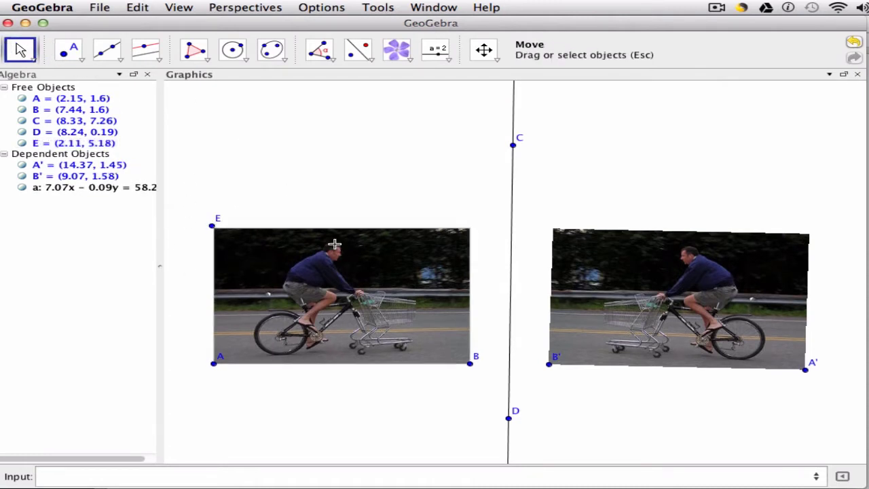
double_click(334, 243)
click(734, 233)
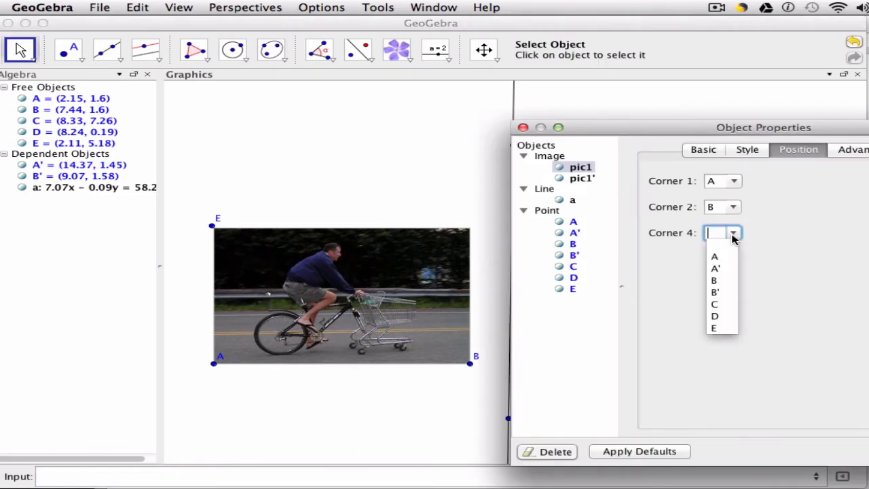
click(722, 328)
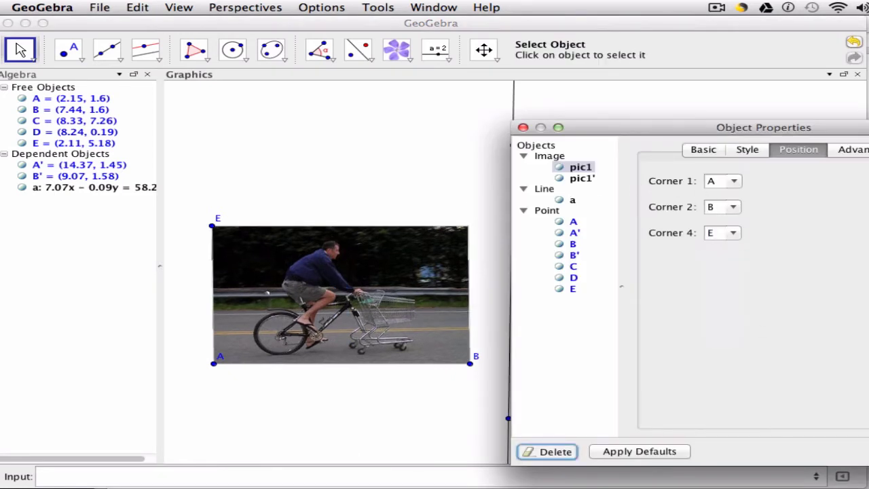
key(Escape)
click(117, 58)
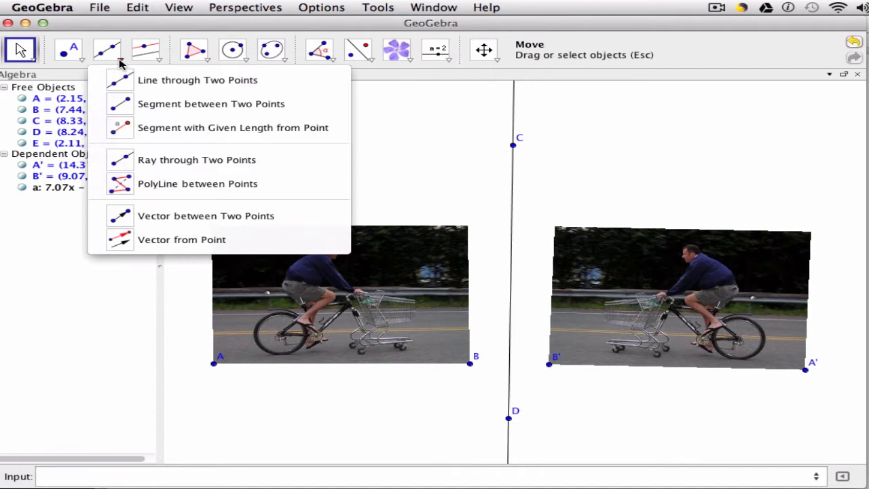
Step: Draw segment b = 5.29 from A to B and segment c = 3.57 from A to E
click(120, 103)
click(216, 365)
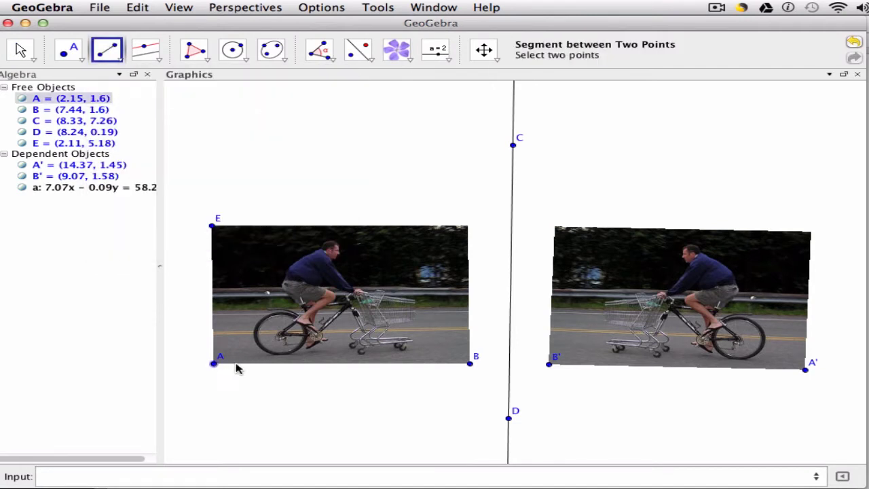
click(469, 367)
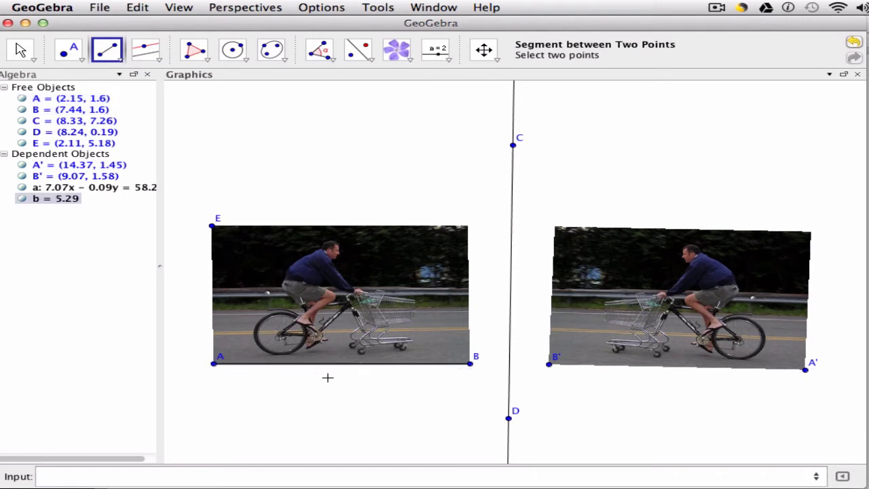
click(216, 364)
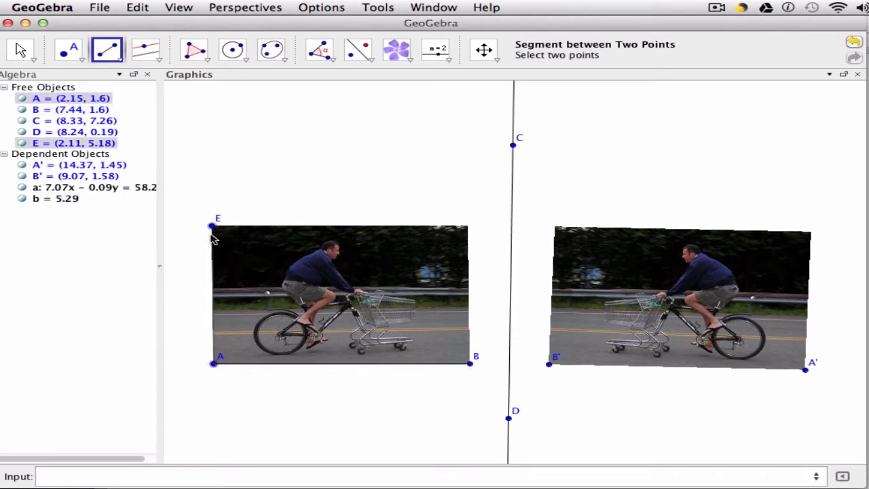
click(213, 226)
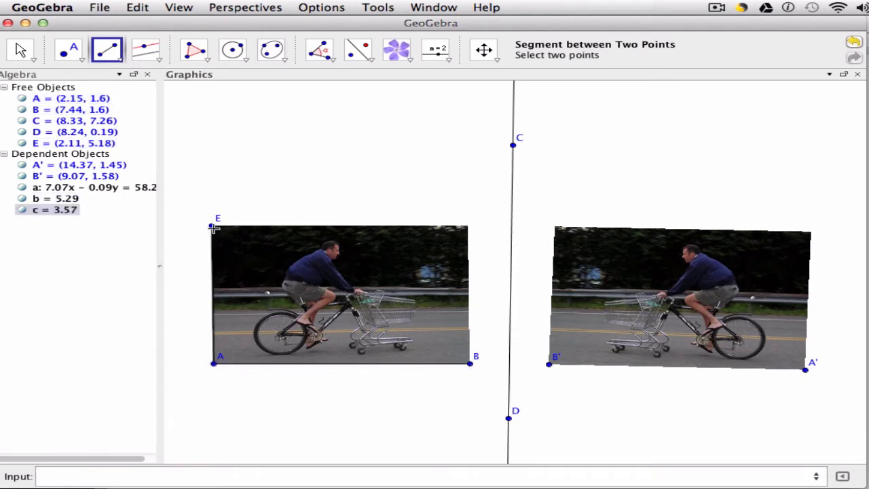
Step: Draw line d: y = 5.18 through E parallel to AB, and line e through B parallel to AE
click(150, 49)
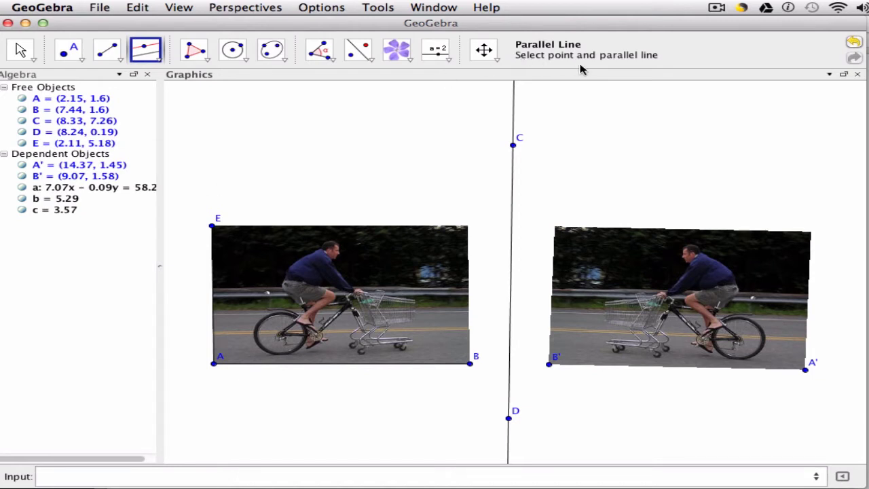
click(213, 226)
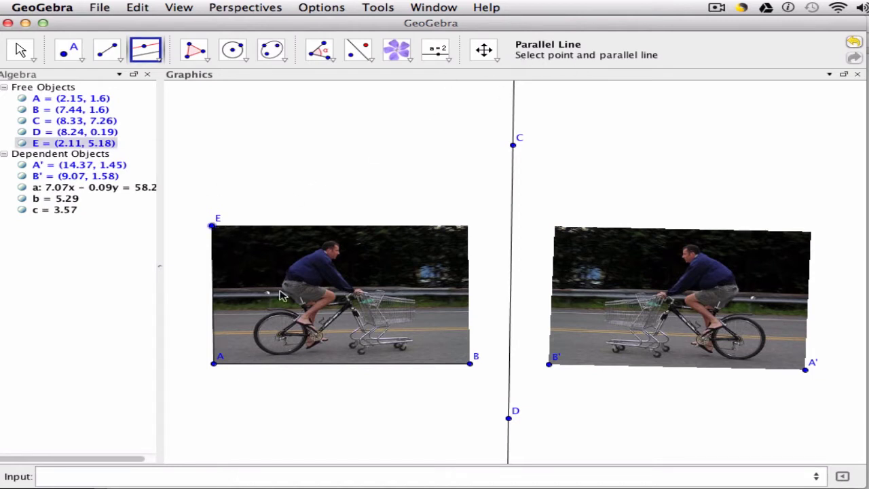
click(294, 364)
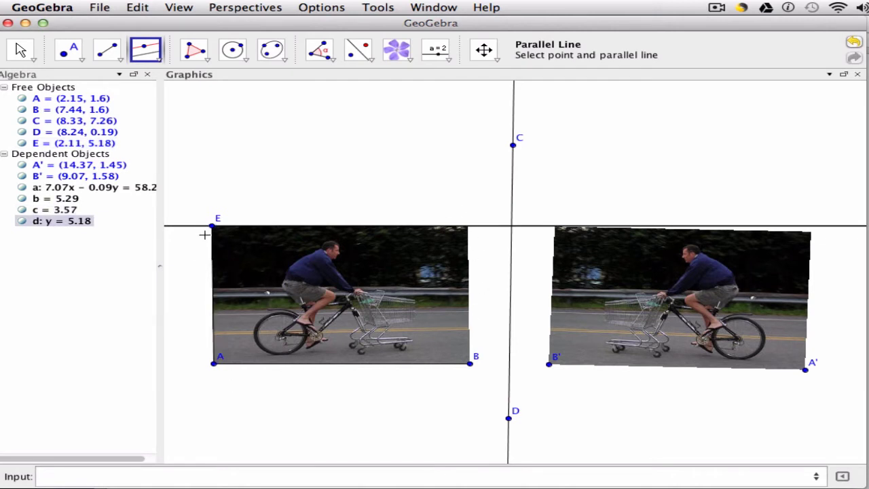
click(470, 364)
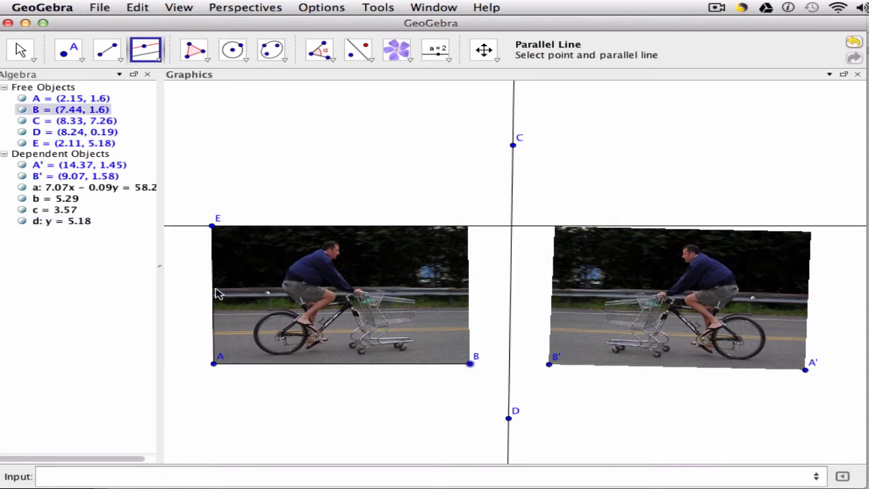
click(213, 290)
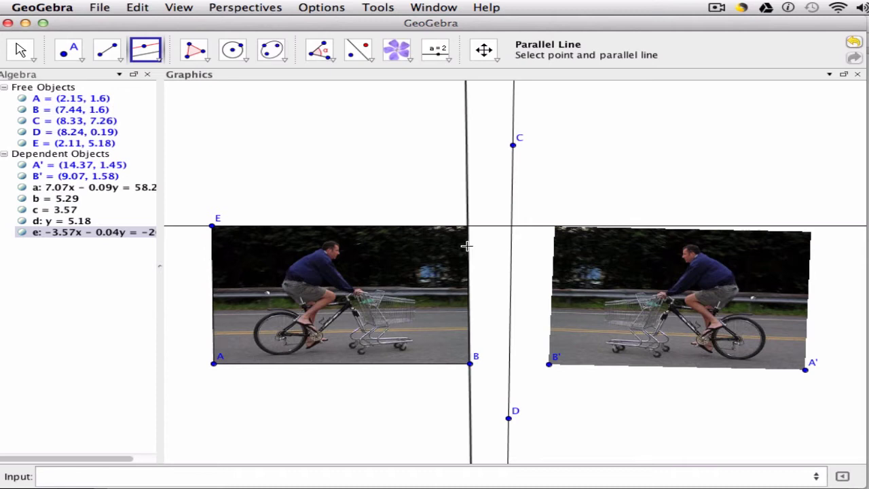
Step: Intersect lines e and d to create F = (7.41, 5.18), briefly toggling line a's visibility
click(82, 60)
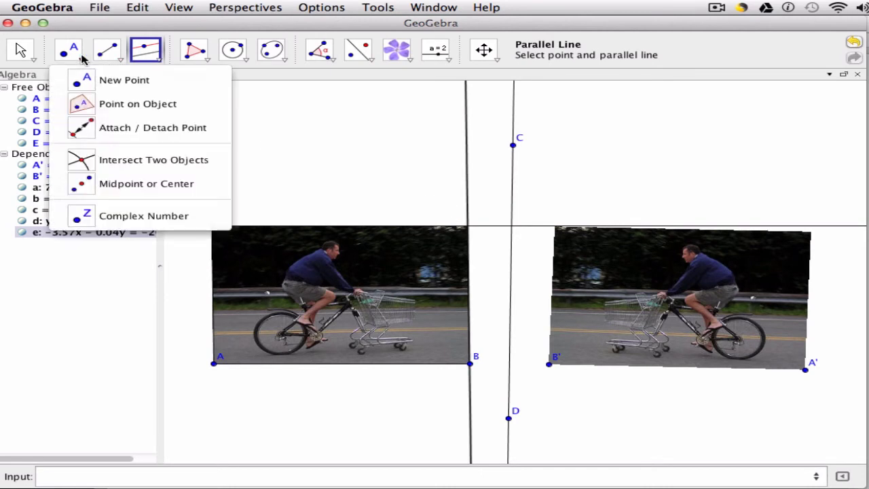
click(118, 155)
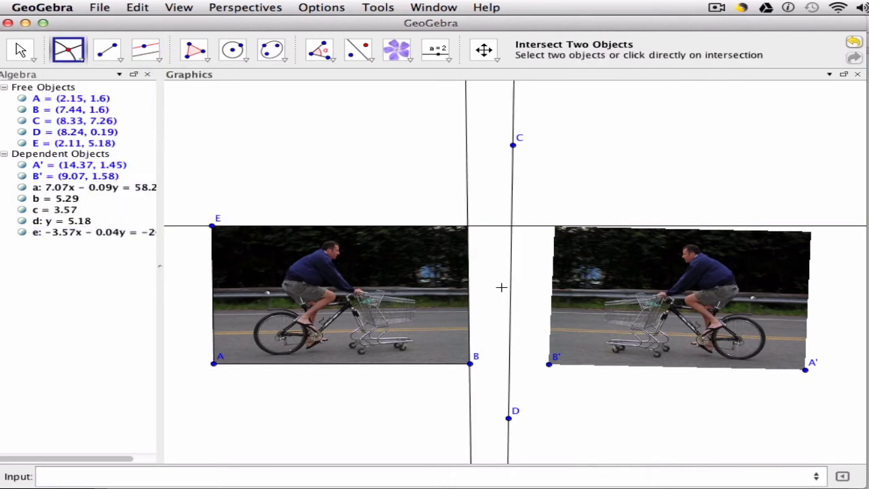
click(470, 280)
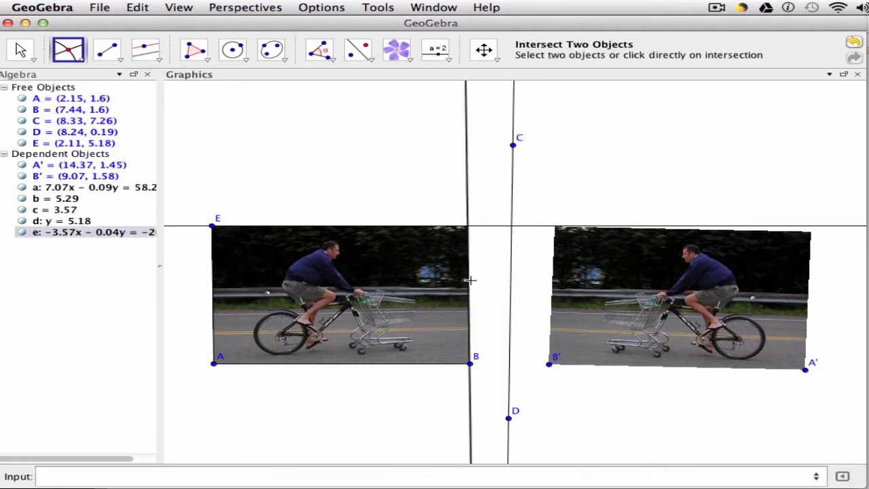
click(443, 227)
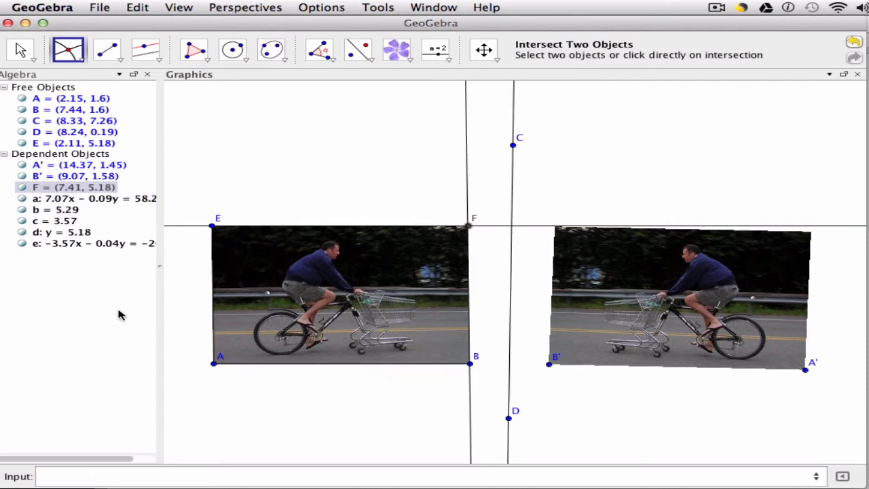
click(21, 198)
click(22, 198)
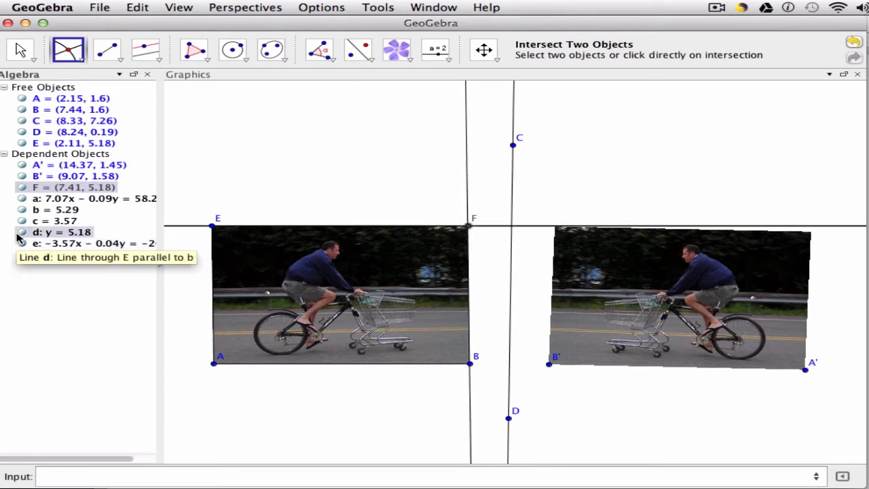
Step: Hide helper lines d and e using their Algebra view visibility bullets
click(23, 235)
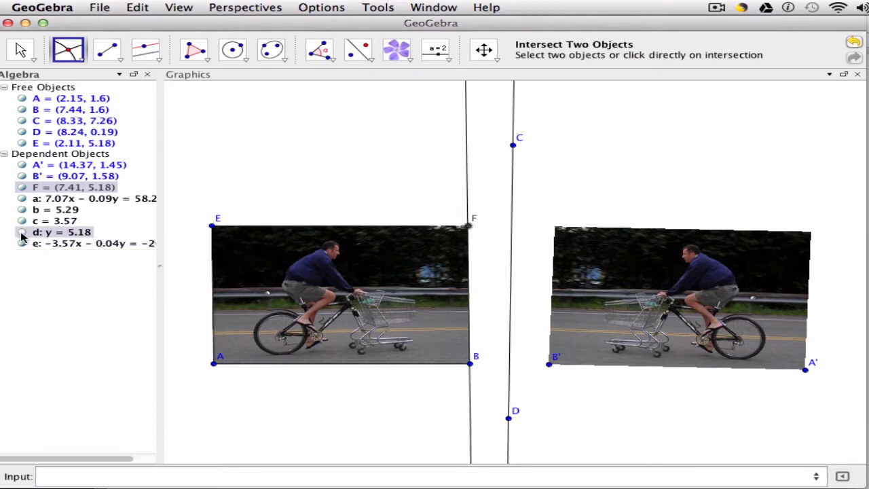
click(23, 245)
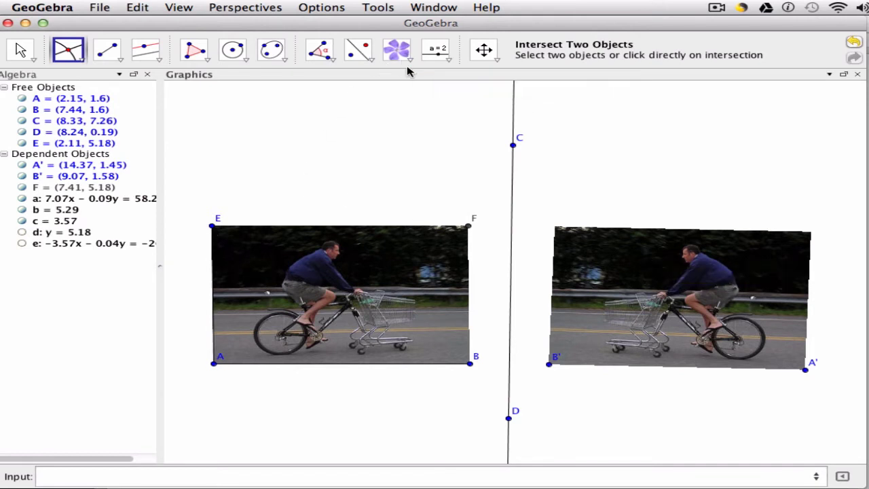
Step: Reflect E and F about line CD to create E' (14.49, 5.02) and F', then drag B down-left
click(373, 62)
click(374, 81)
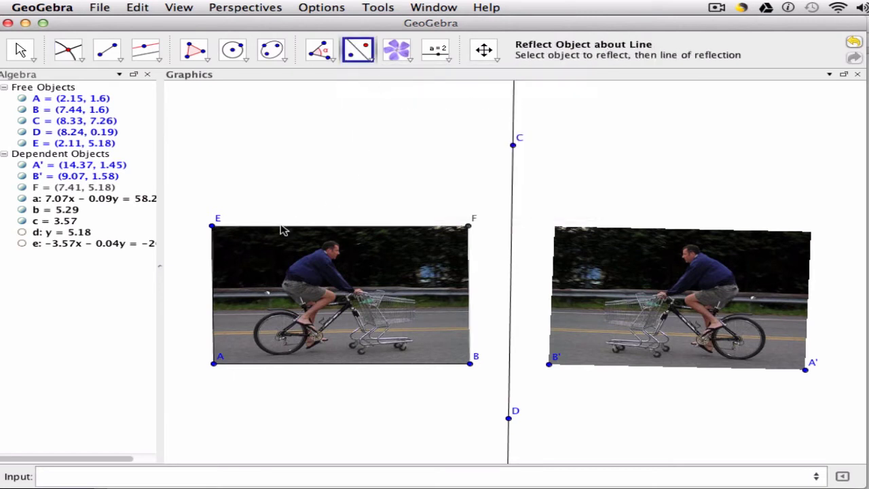
click(202, 228)
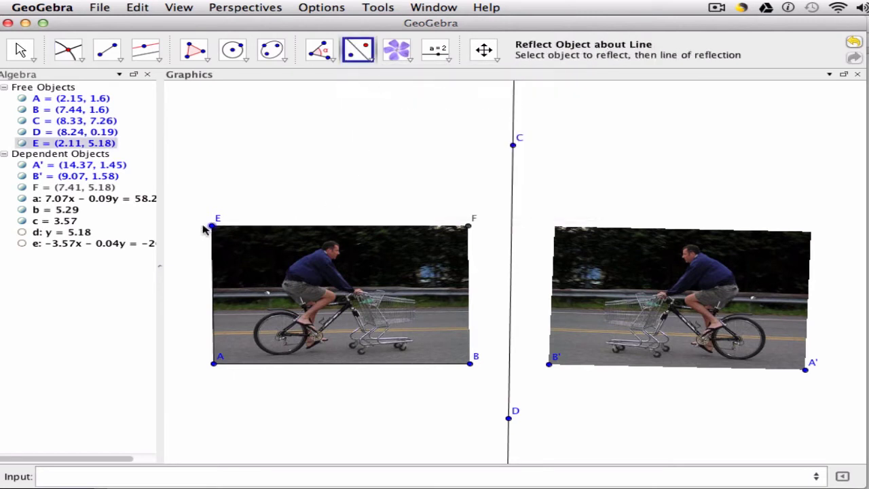
click(515, 224)
click(469, 226)
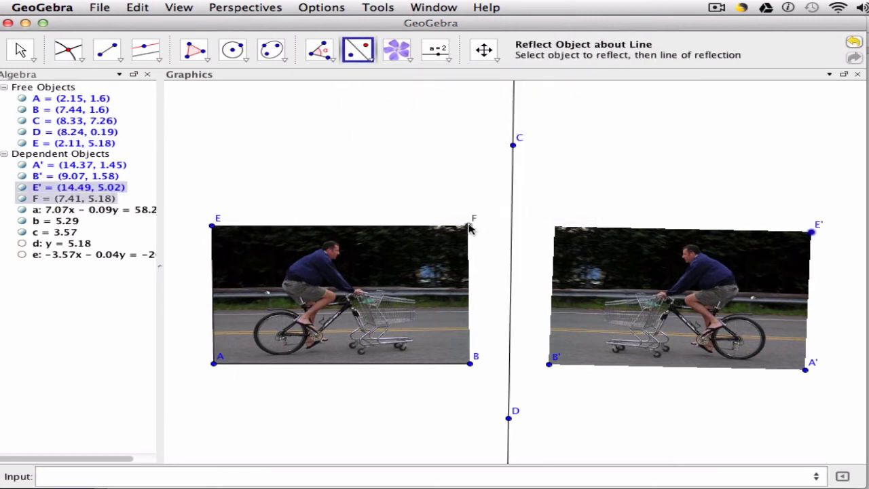
click(510, 224)
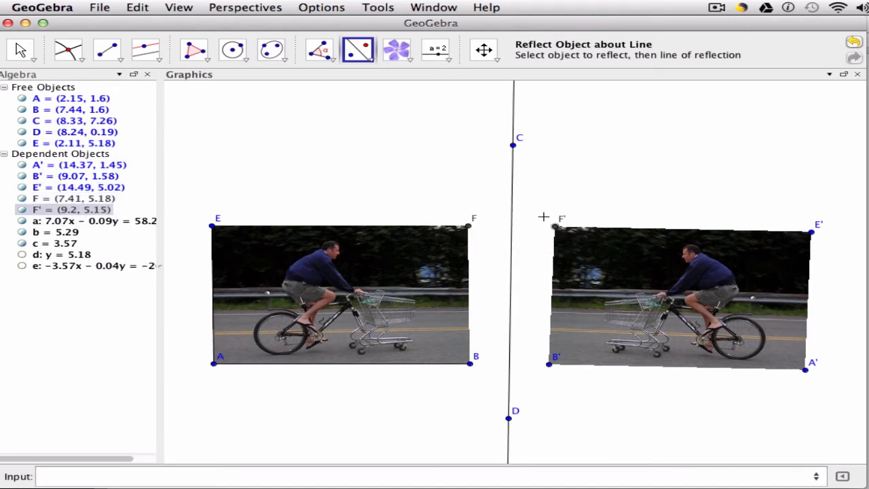
click(21, 49)
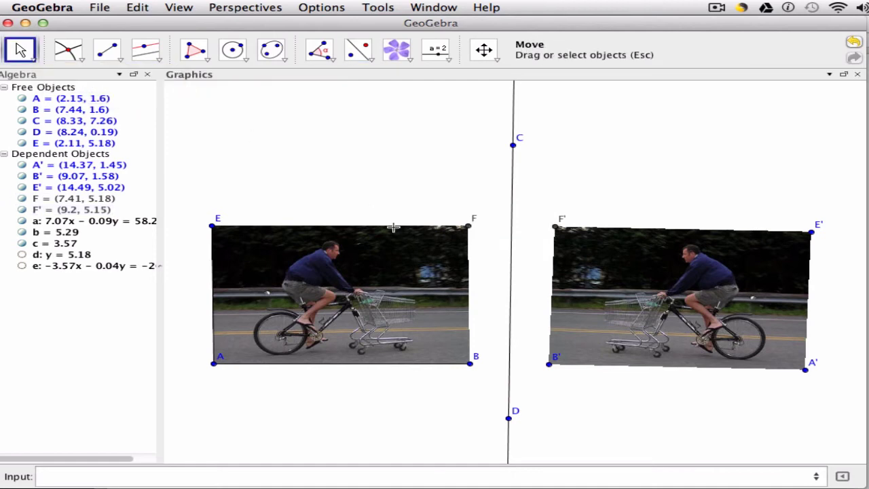
drag(470, 364, 457, 417)
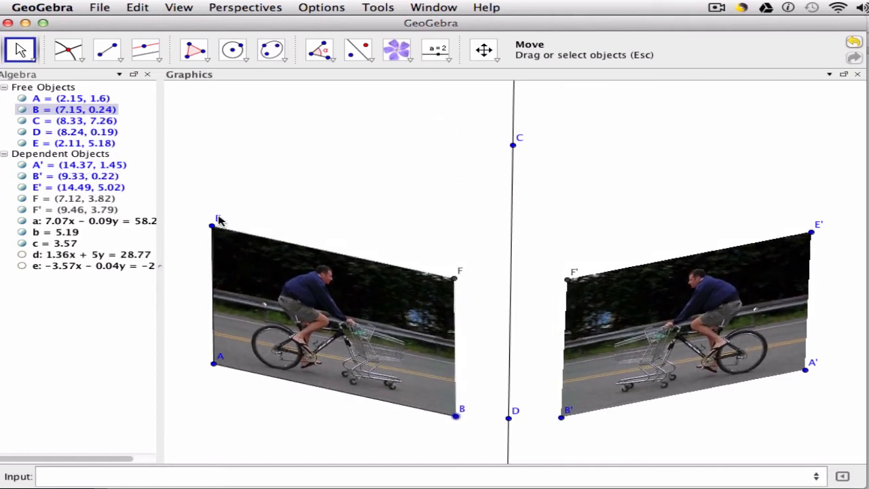
Step: Draw segment BB' from corner B to its image, replacing a mistaken full line
click(120, 60)
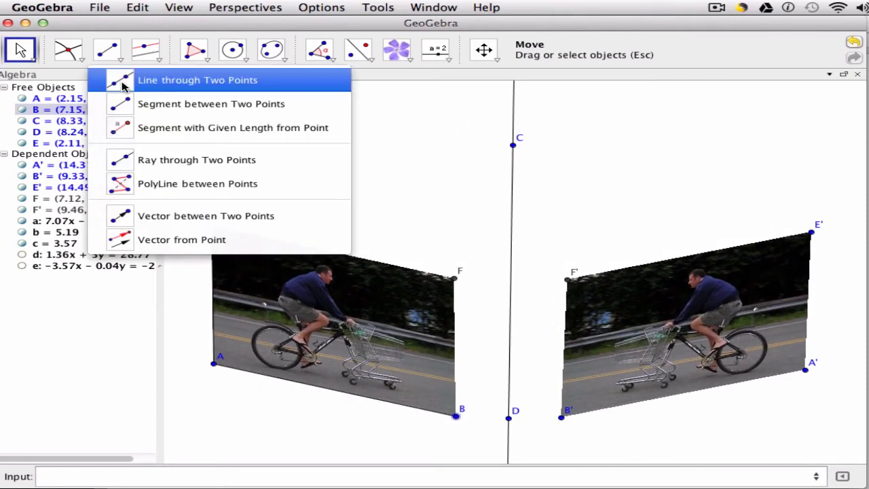
click(123, 77)
click(456, 416)
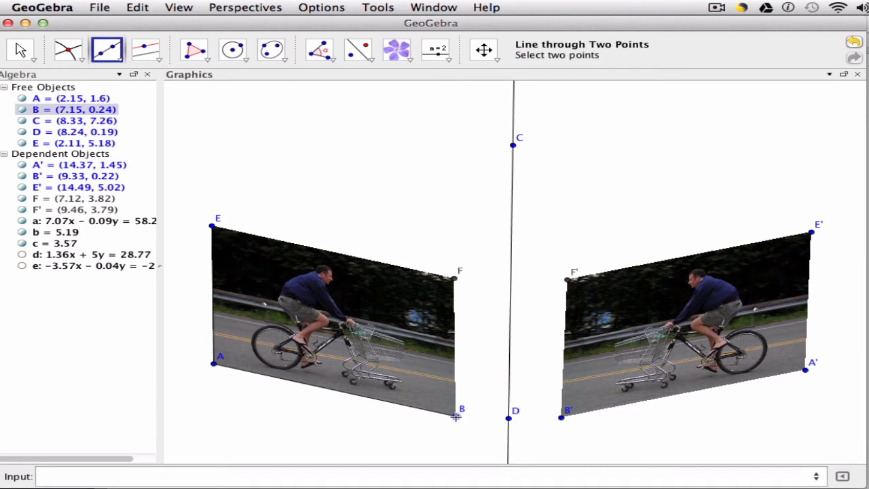
click(556, 418)
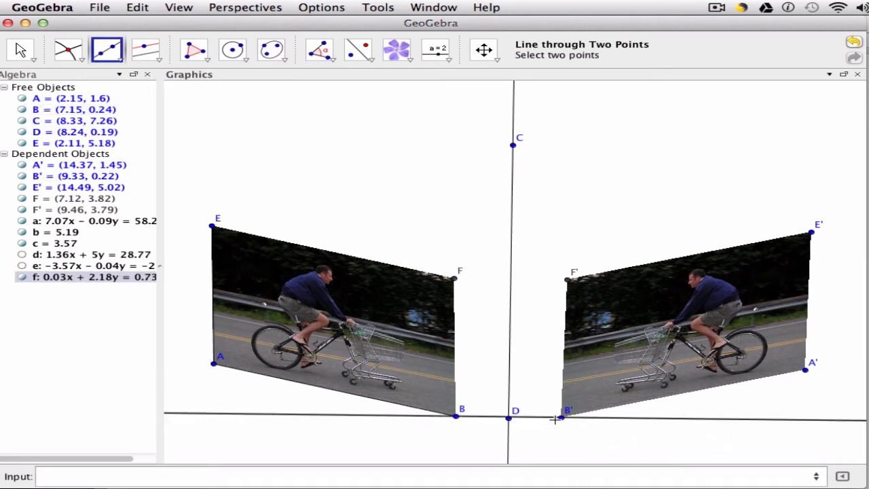
key(ctrl+z)
click(119, 58)
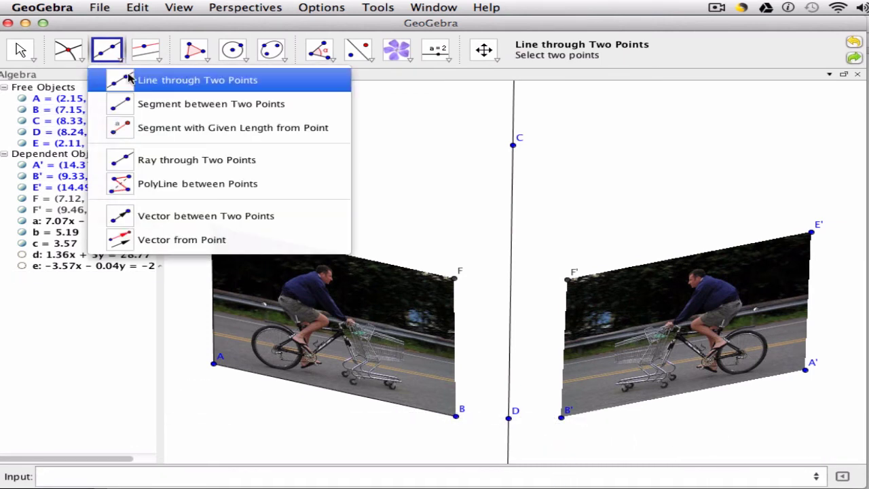
click(133, 103)
click(456, 415)
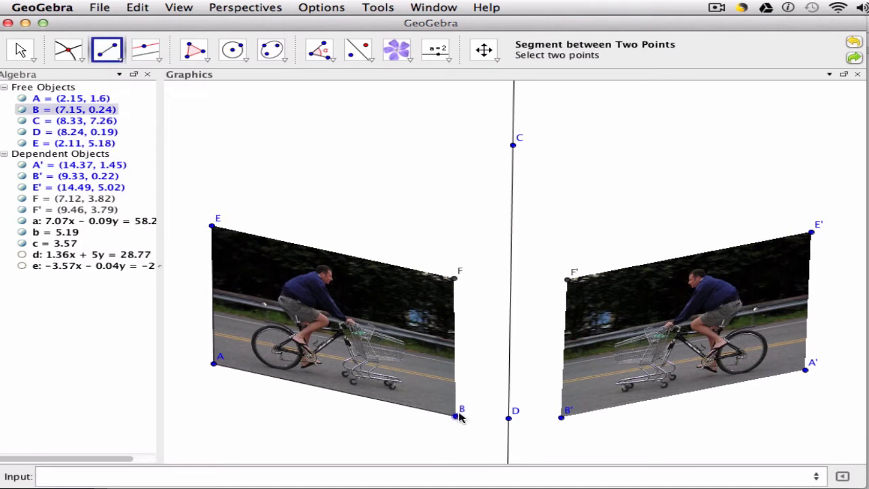
click(561, 417)
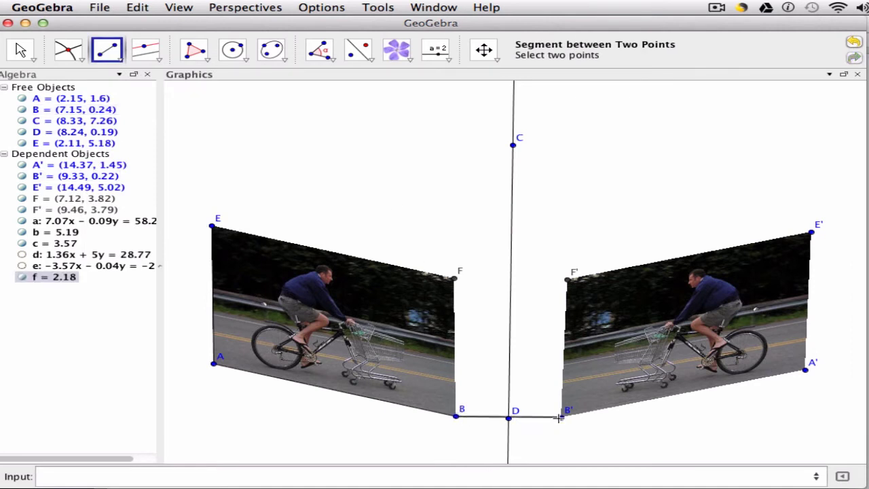
Step: Add segments A–A' (g = 12.22), E–E' (h = 12.38) and F–F'
click(214, 364)
click(806, 371)
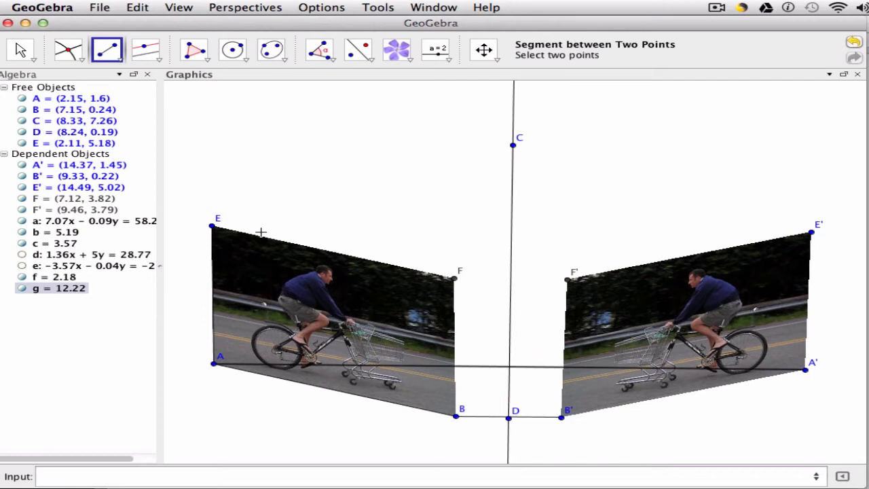
click(214, 225)
click(811, 233)
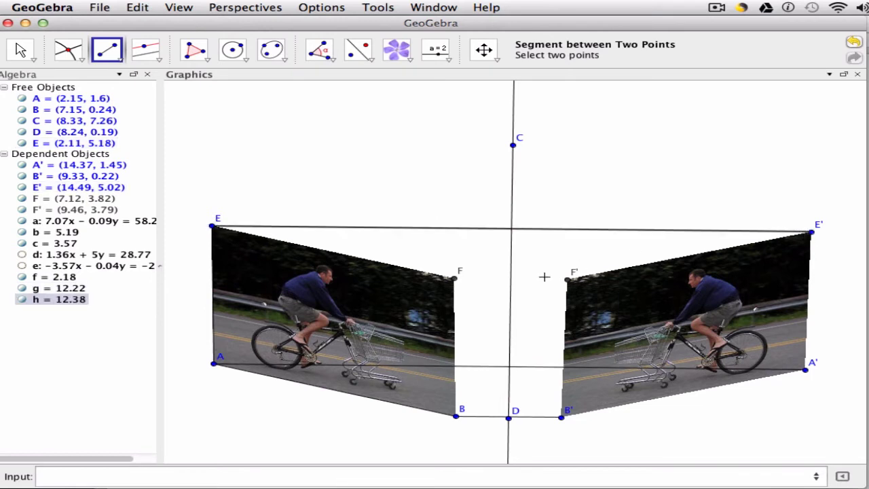
click(455, 277)
click(567, 279)
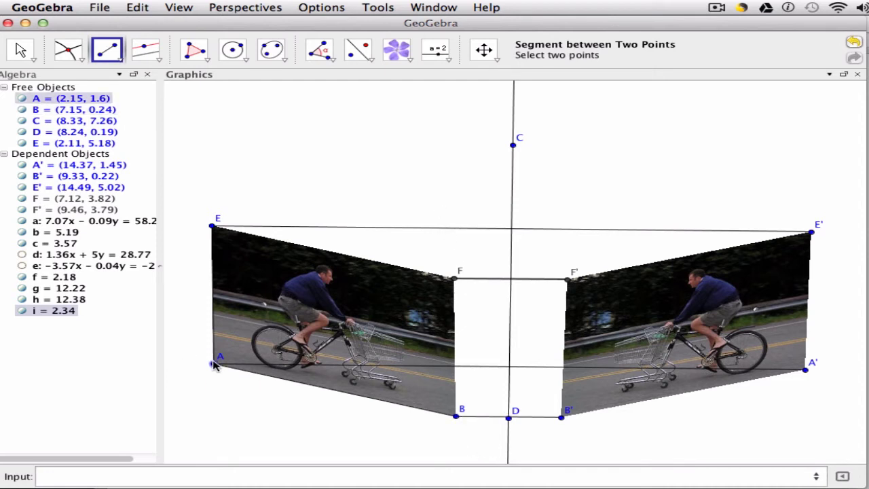
Step: Undo the stray point accidentally created on segment AA'
click(542, 367)
key(super+z)
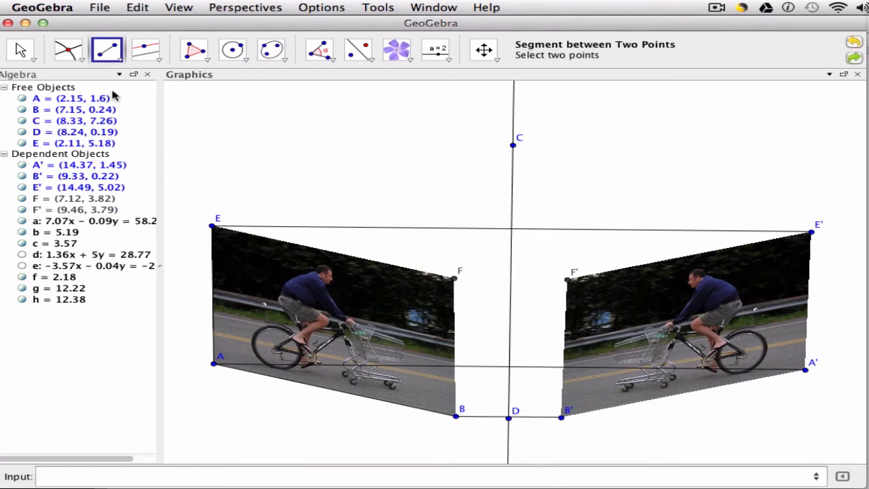
click(25, 42)
Step: Colour segment AA' (g) blue in Object Properties
double_click(536, 369)
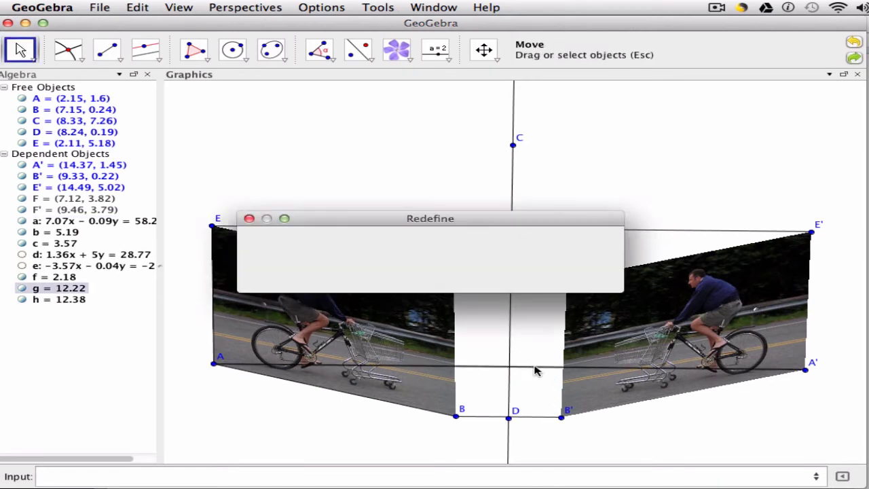
click(314, 274)
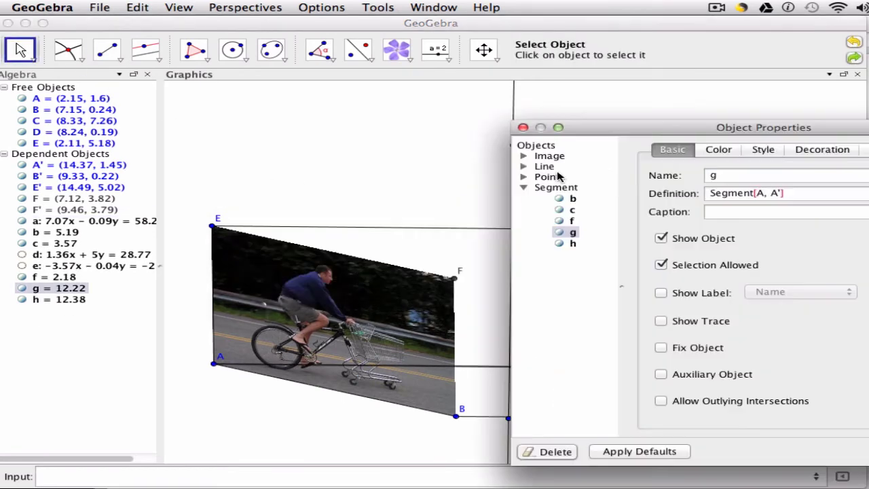
click(720, 149)
click(708, 210)
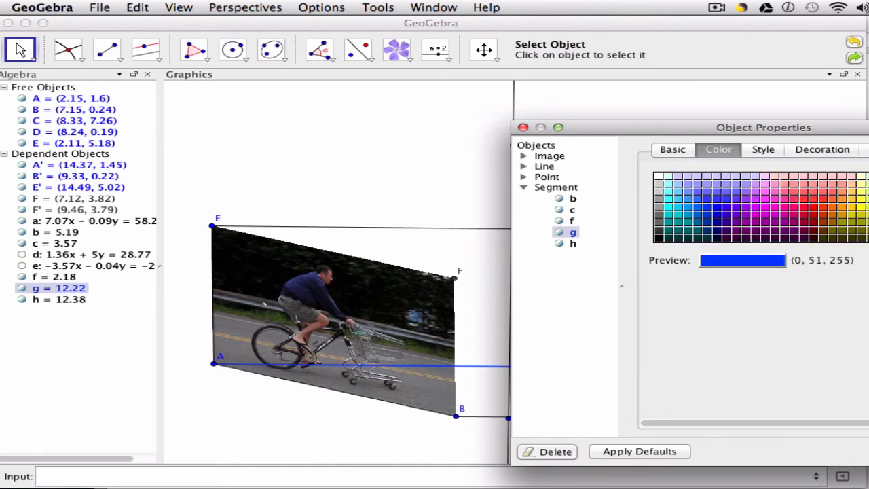
key(Escape)
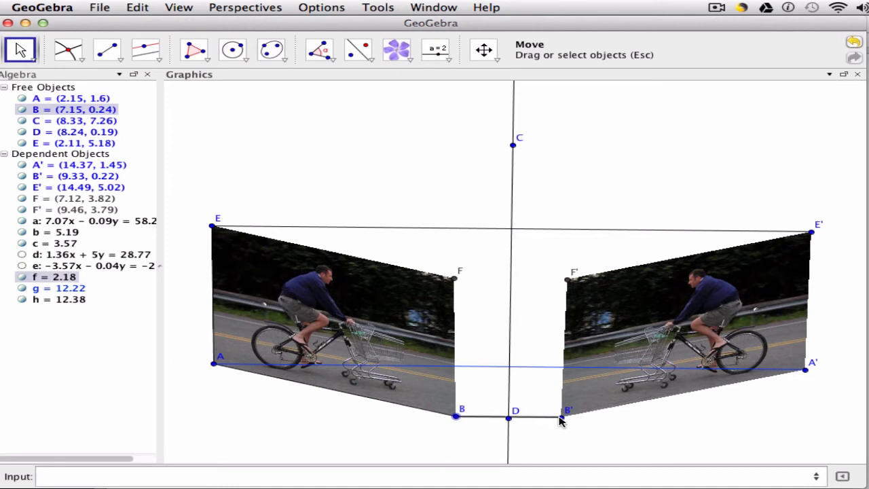
Step: Colour points B, B' and segment f pink (255, 51, 153)
key(super+e)
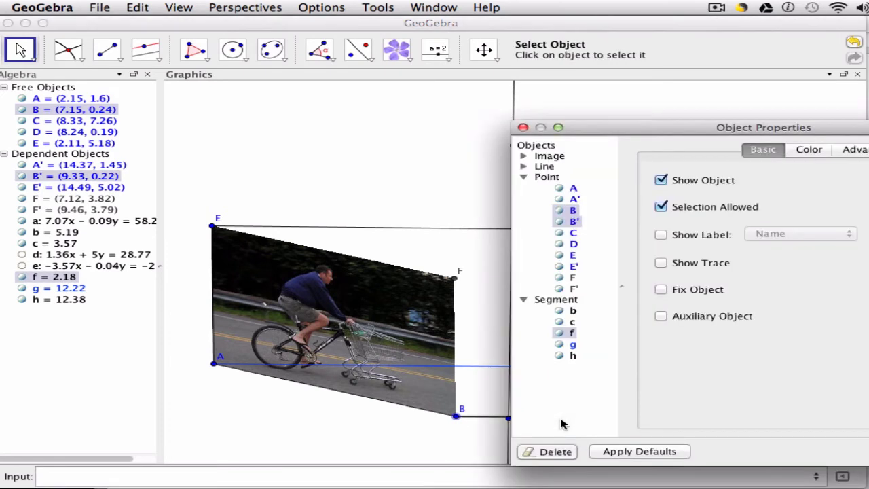
click(808, 153)
click(786, 203)
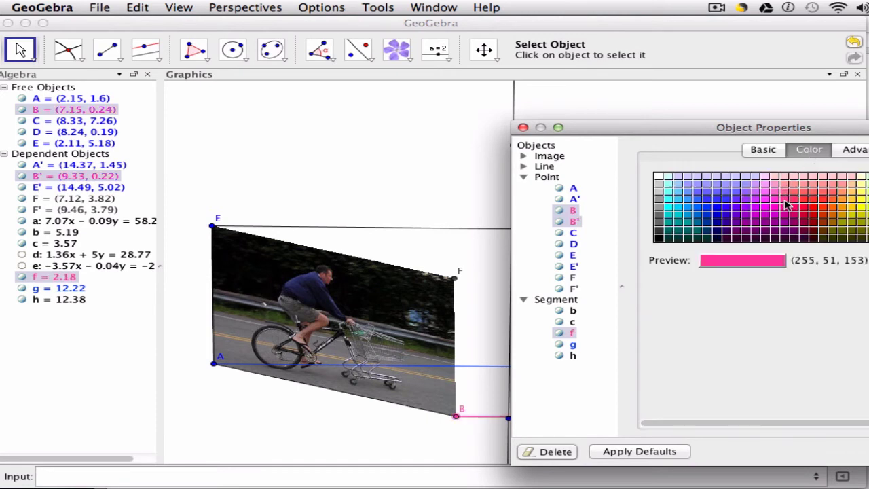
click(523, 127)
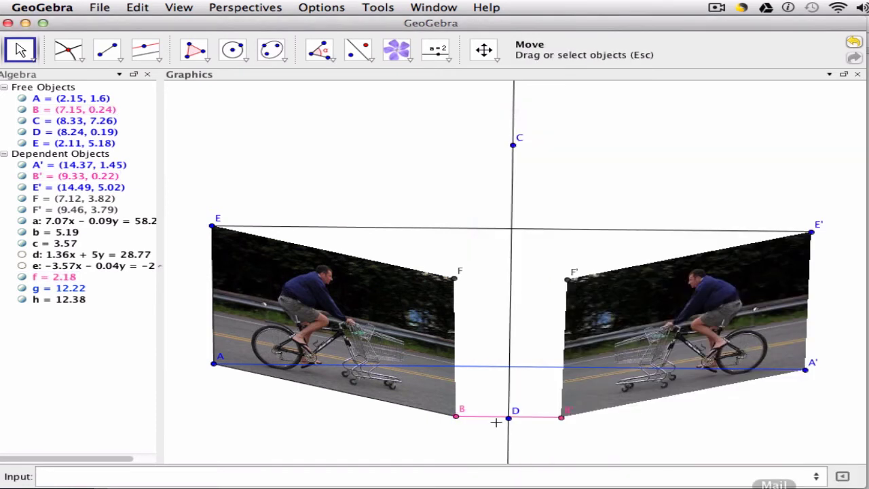
Step: In Object Properties, colour points E, E' and segment h (12.38) light green
double_click(446, 233)
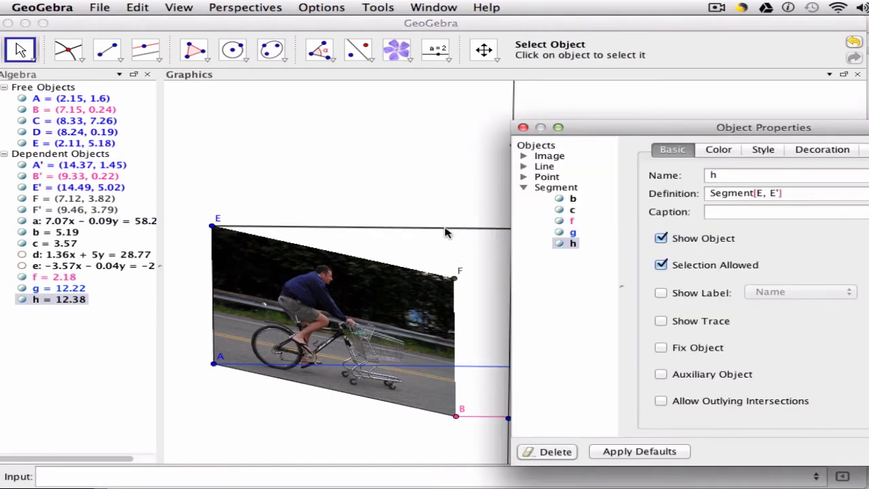
click(523, 176)
click(523, 166)
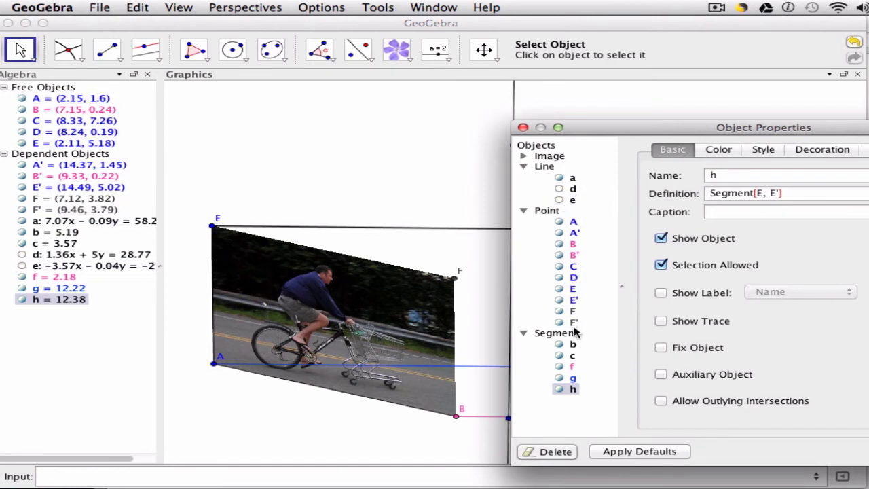
drag(608, 132, 669, 68)
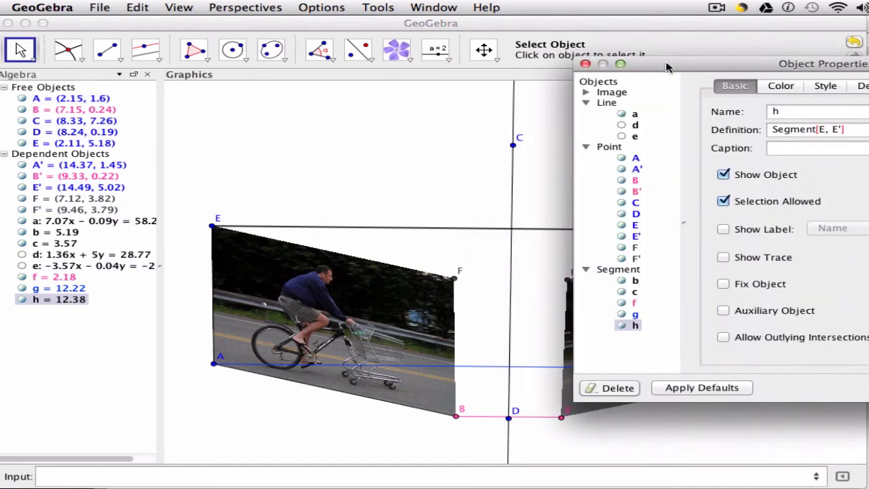
click(632, 225)
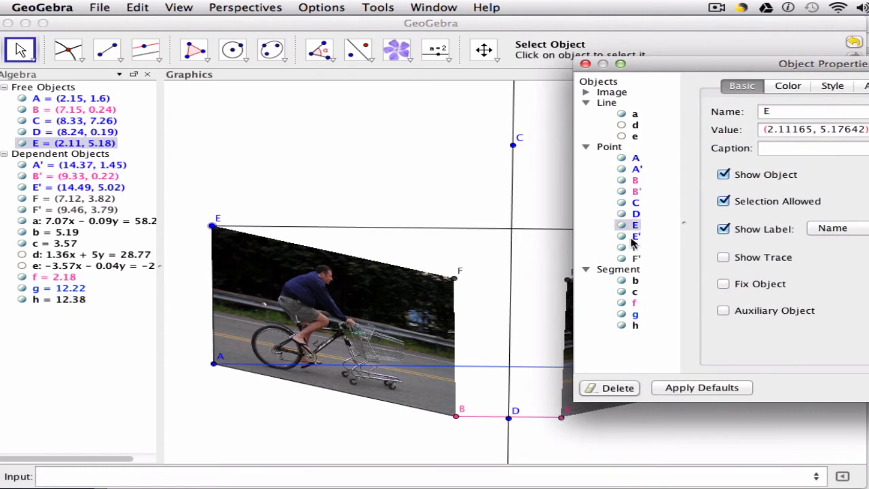
shift+click(632, 237)
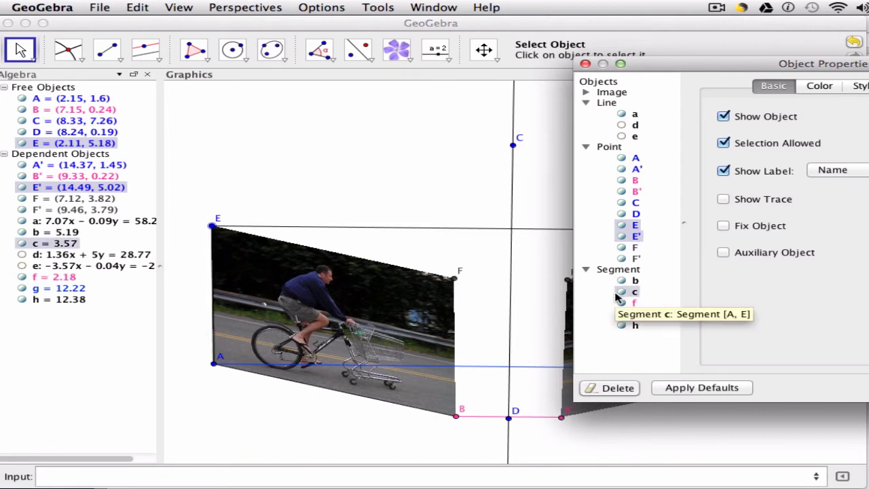
click(628, 326)
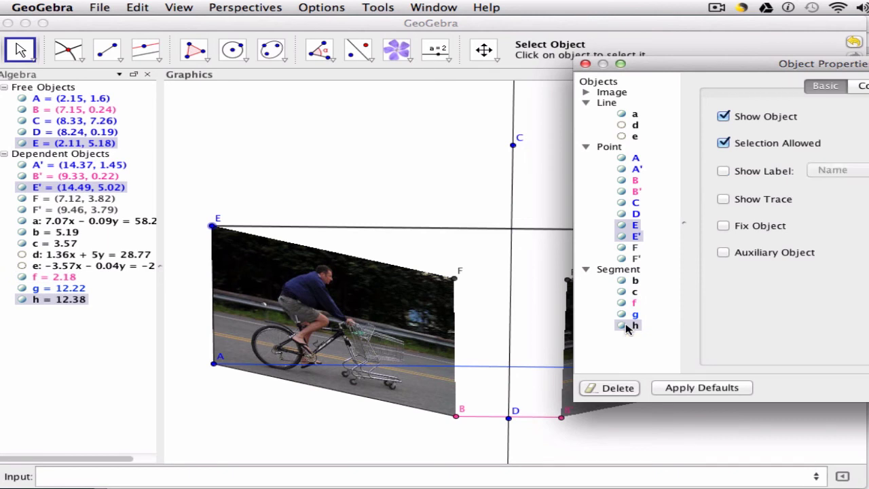
click(859, 88)
click(865, 119)
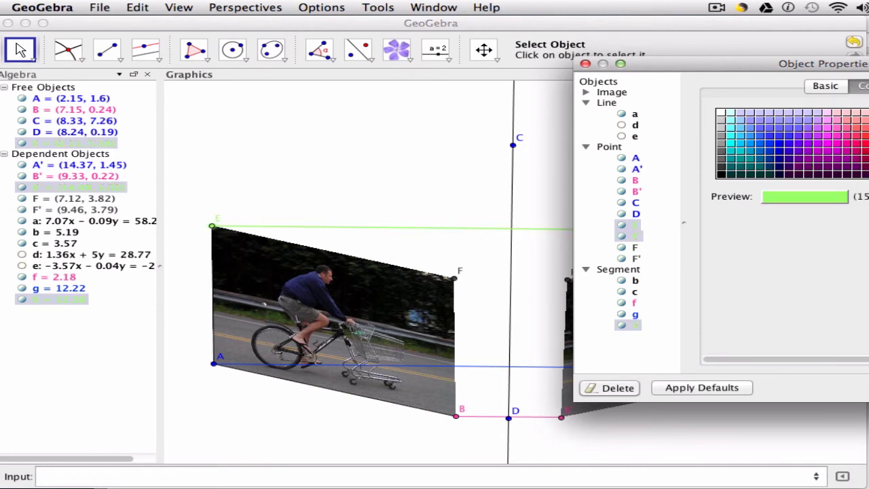
key(Escape)
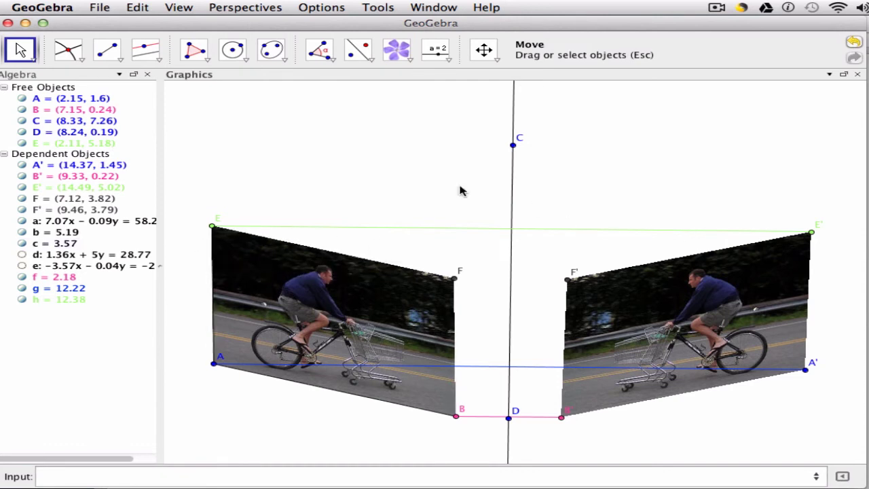
Step: Draw segment i = 2.34 joining F to F'
click(108, 50)
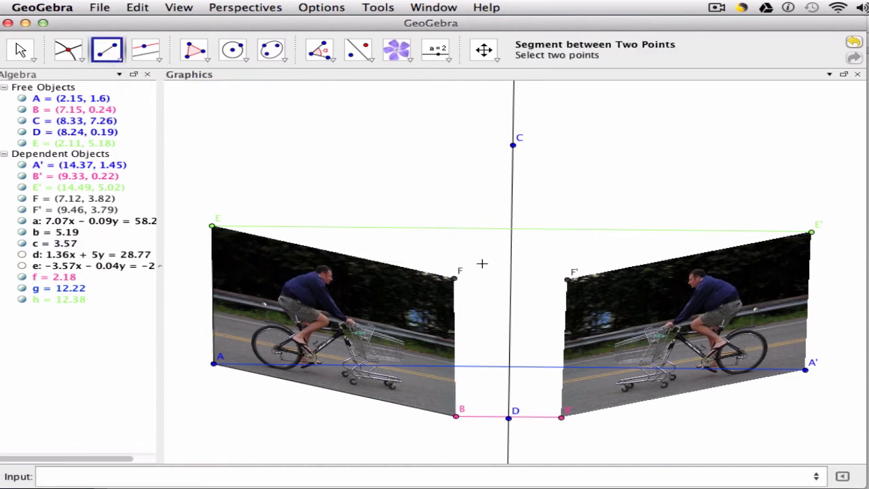
click(449, 280)
click(568, 279)
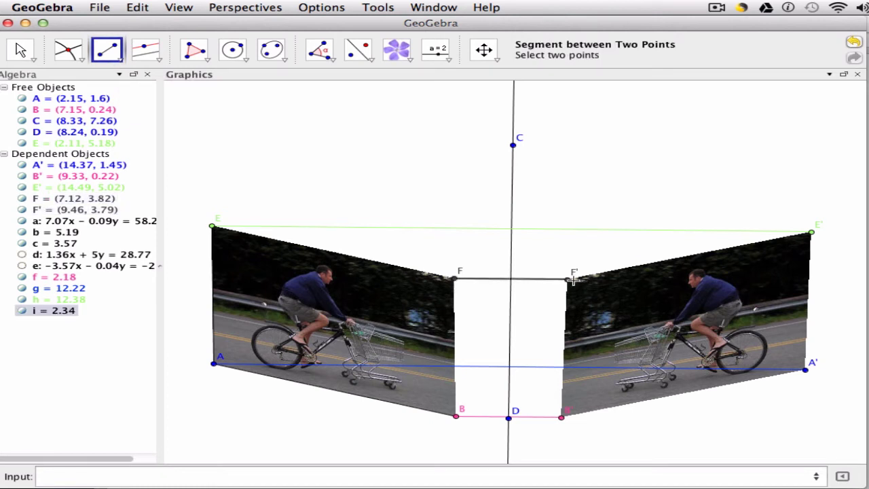
Step: Switch to the Angle tool and pick point C as the first angle point
click(333, 62)
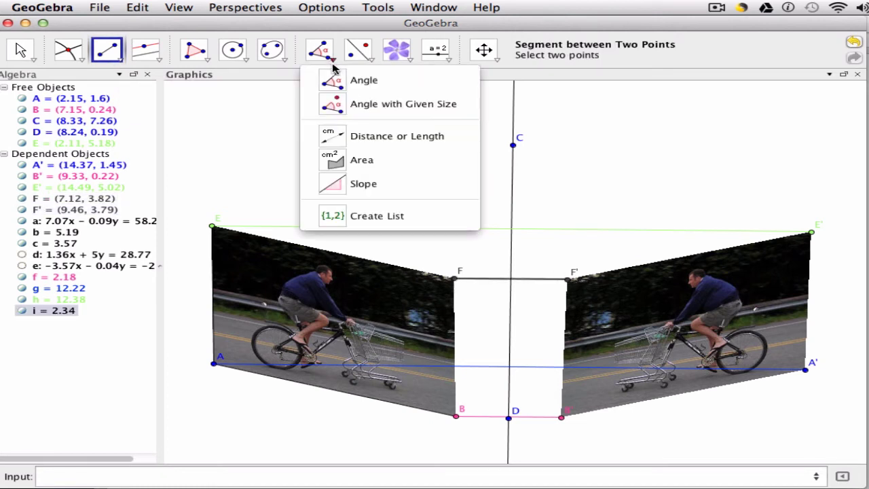
click(364, 80)
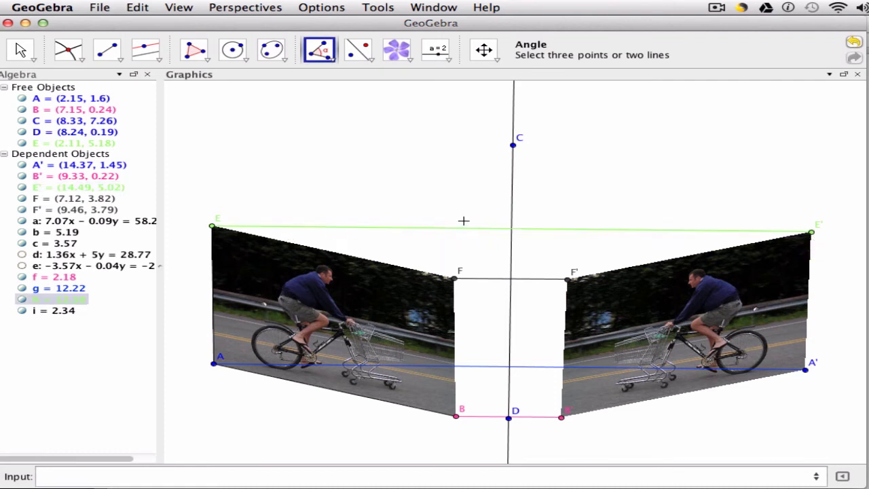
click(513, 145)
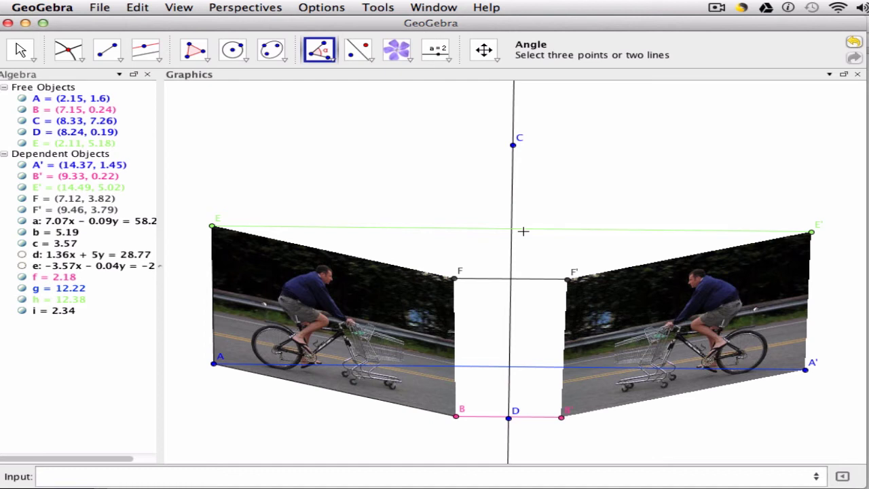
Step: Intersect line CD with segments EE', FF', AA' and BB' to create points G, H, I, J
click(68, 49)
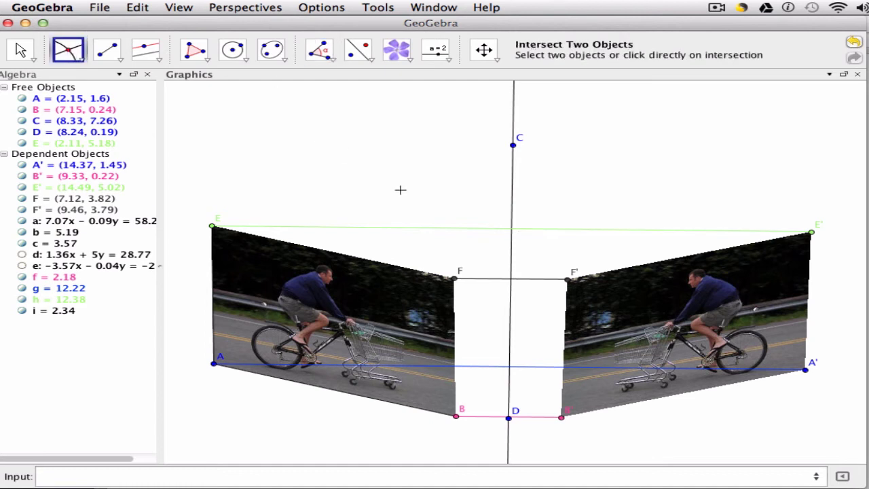
click(456, 229)
click(512, 211)
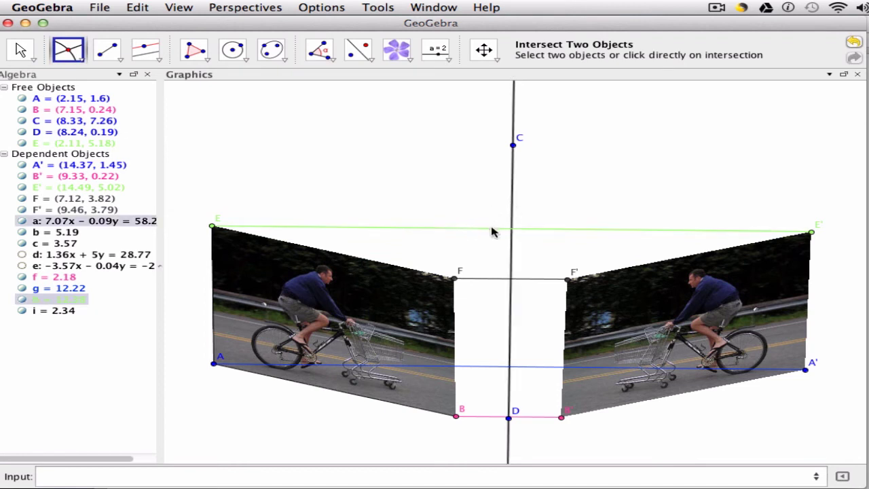
click(495, 230)
click(507, 259)
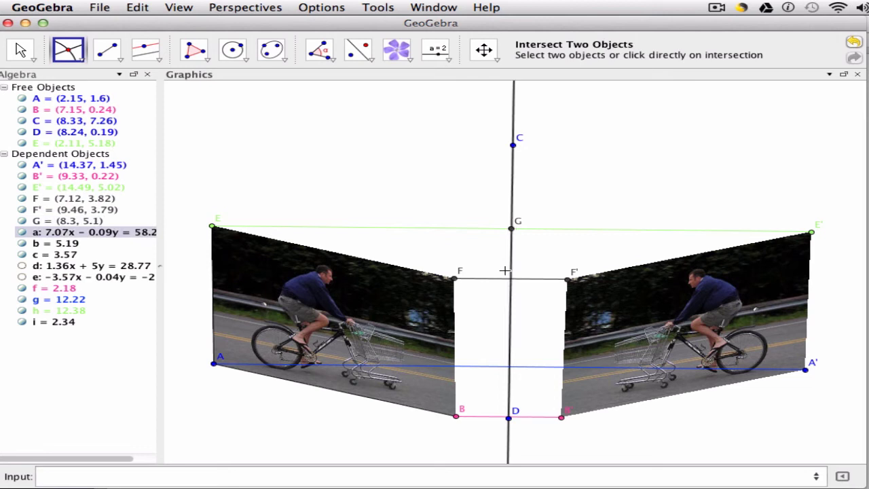
click(498, 278)
click(512, 336)
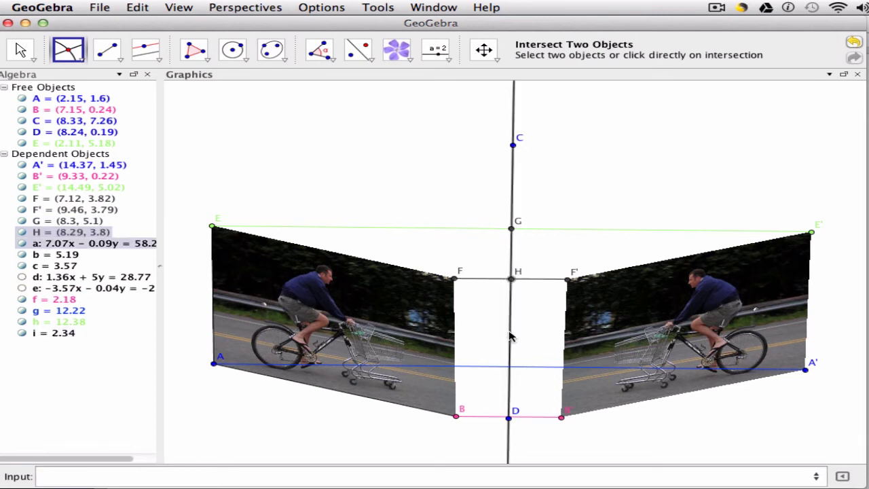
click(499, 367)
click(510, 378)
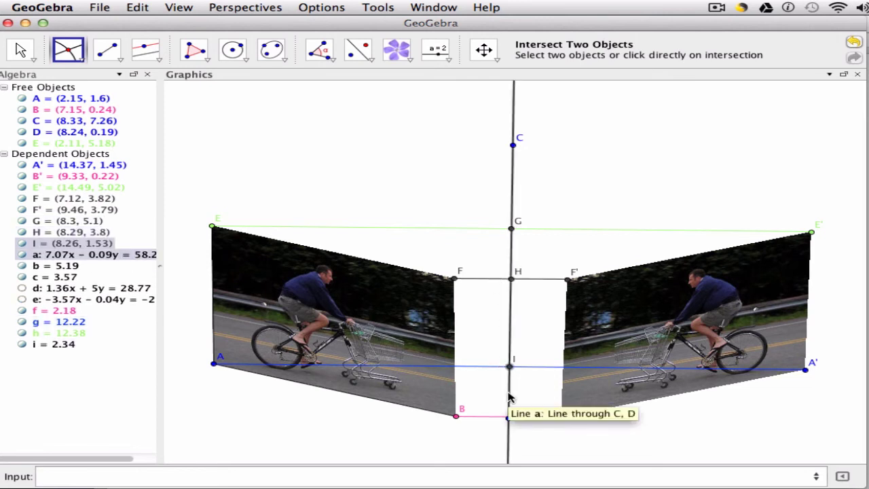
click(506, 415)
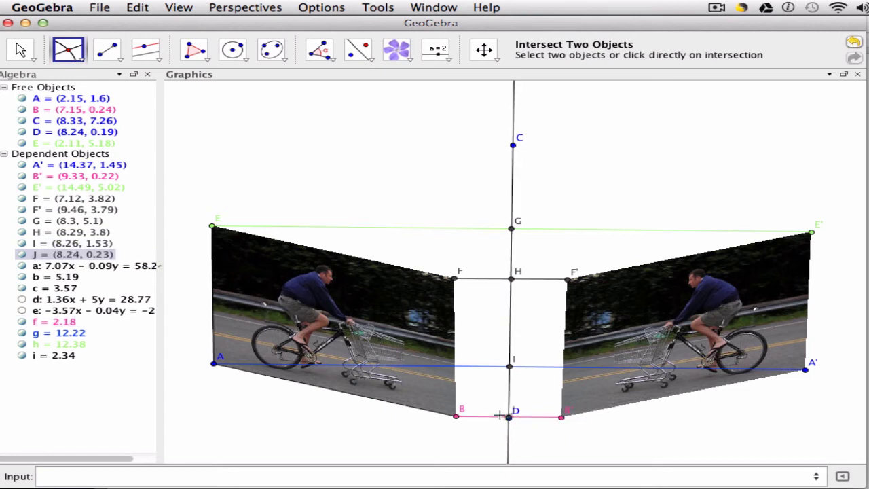
click(321, 51)
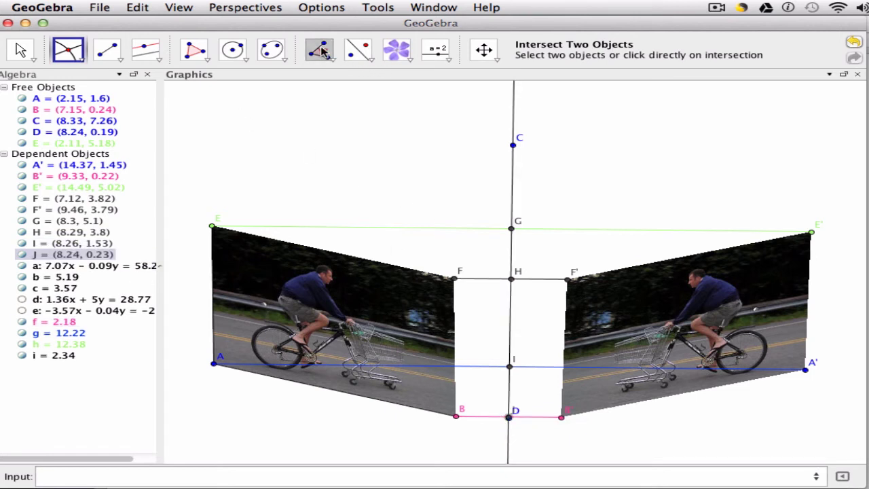
Step: Mark 90° angles at G on both sides of segment EE', undoing a 270° angle
click(512, 145)
click(513, 229)
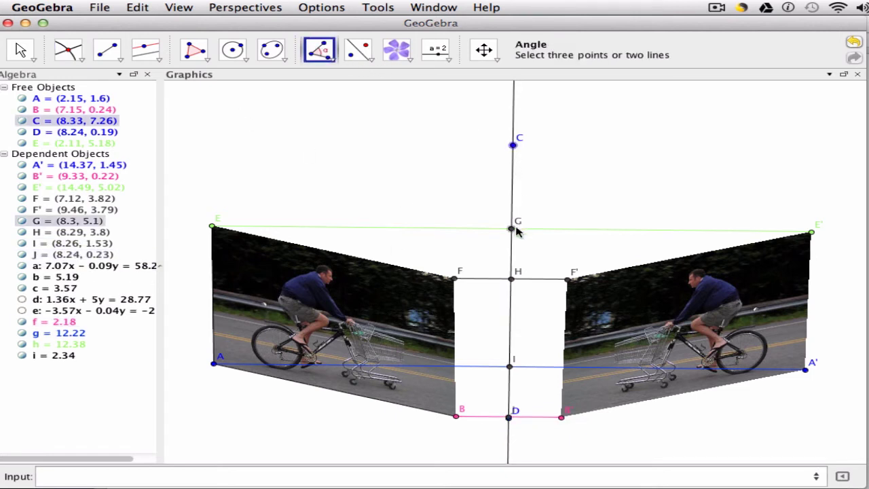
click(212, 227)
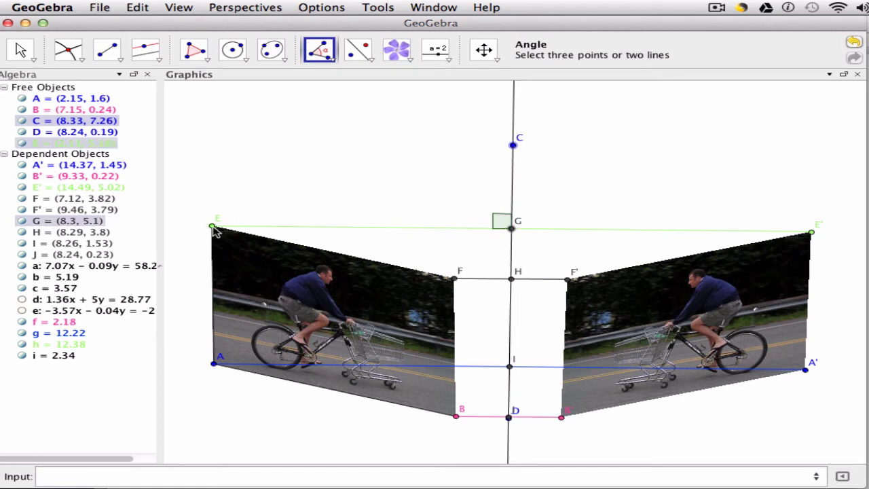
click(513, 146)
click(514, 229)
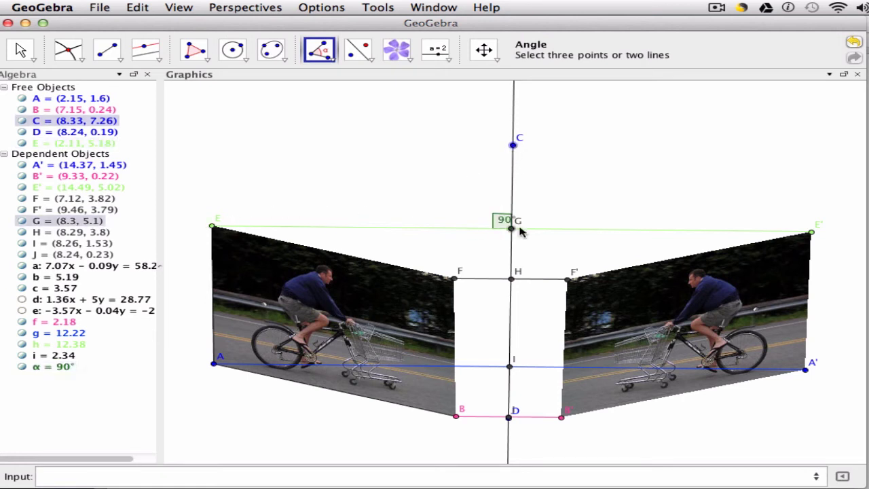
click(810, 233)
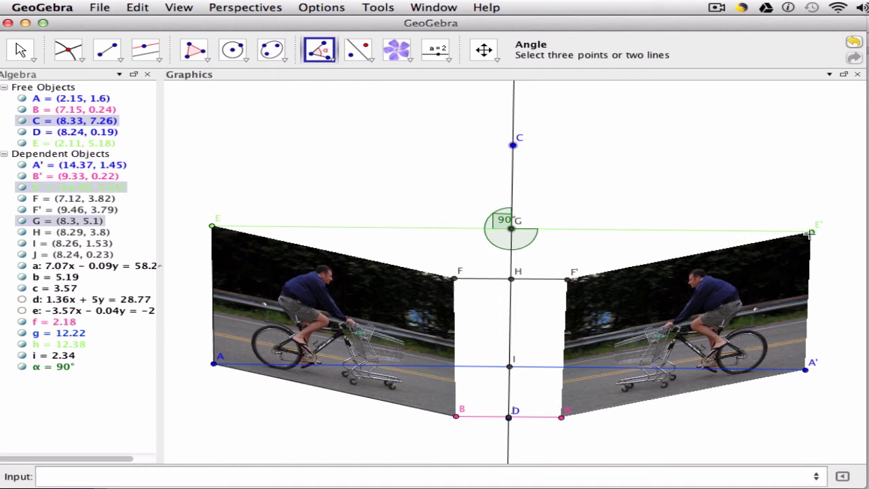
click(810, 233)
key(ctrl+z)
click(806, 235)
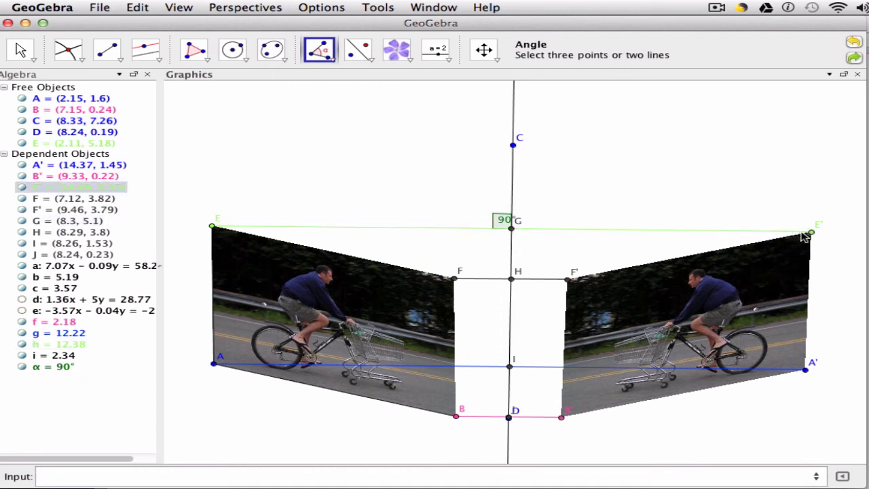
click(511, 229)
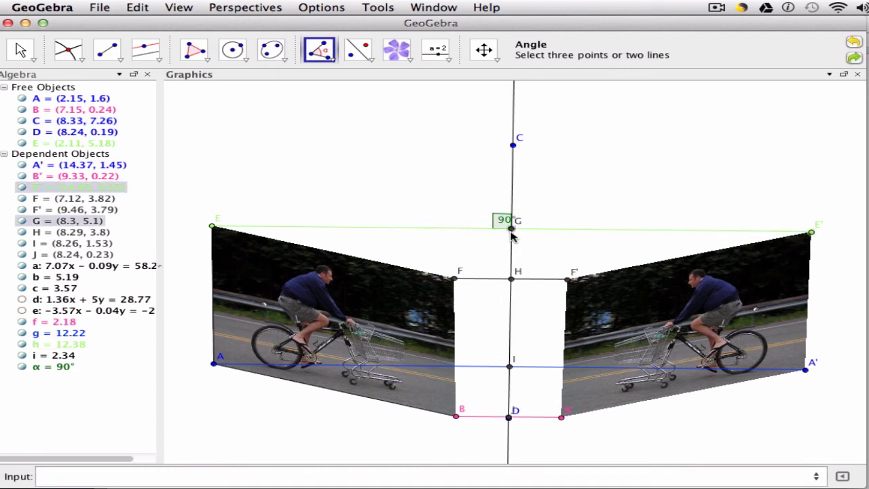
click(514, 146)
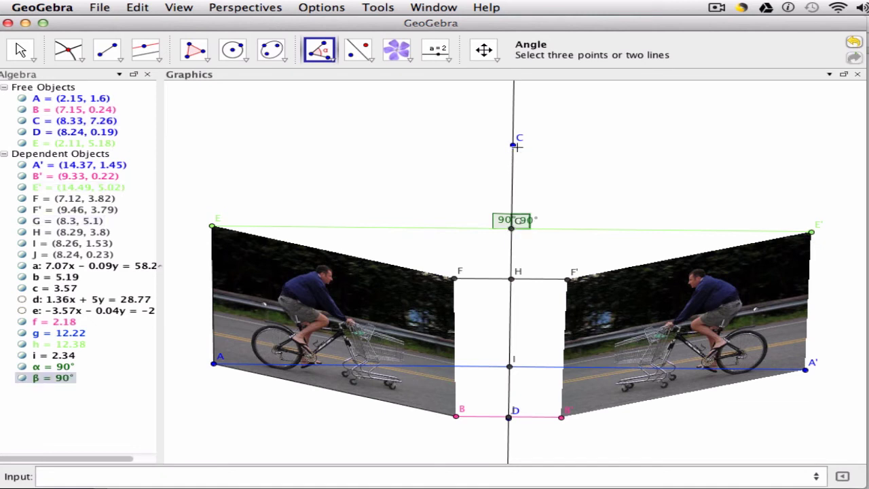
Step: Mark 90° angles at H on both sides of segment FF', undoing a 270° angle
click(568, 278)
click(511, 278)
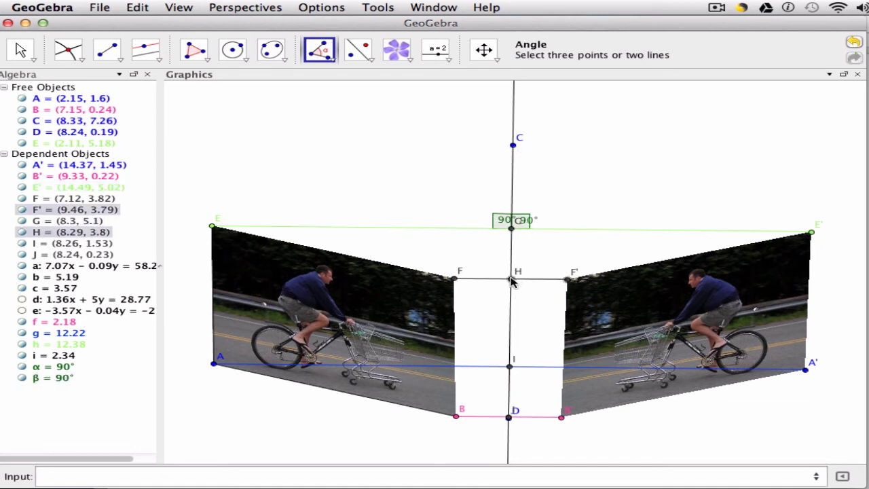
click(512, 145)
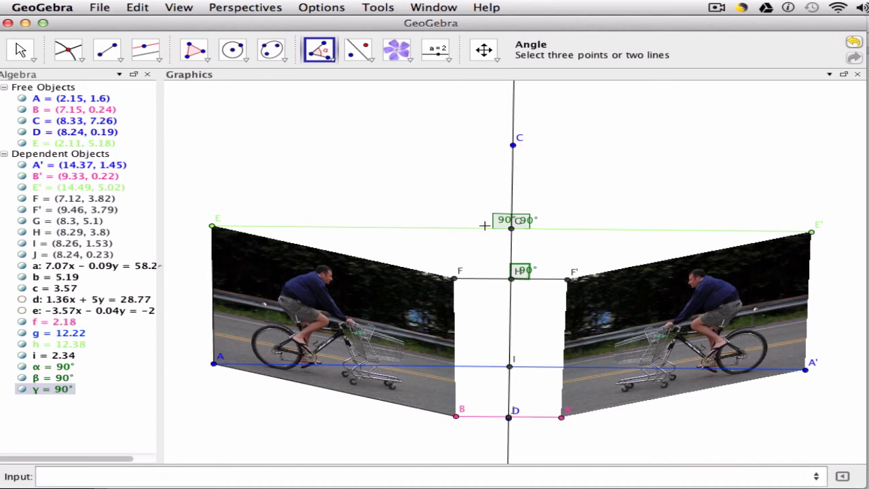
click(455, 279)
click(512, 278)
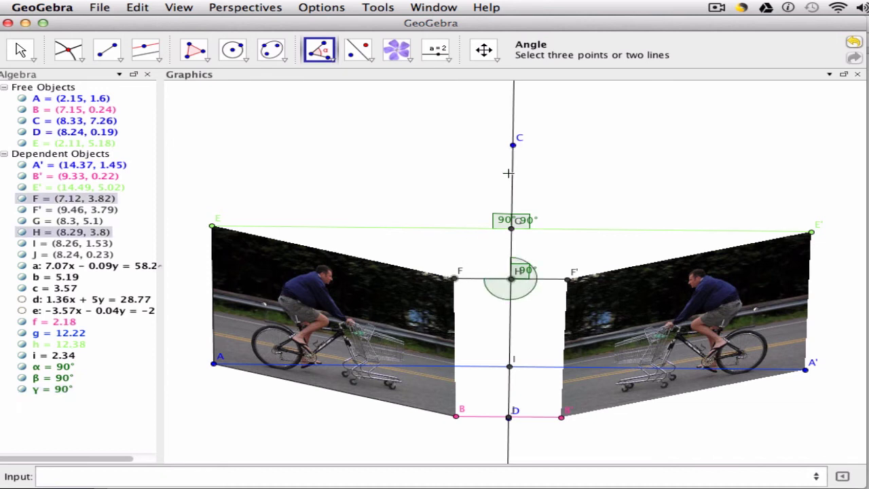
click(513, 146)
key(super+z)
click(513, 146)
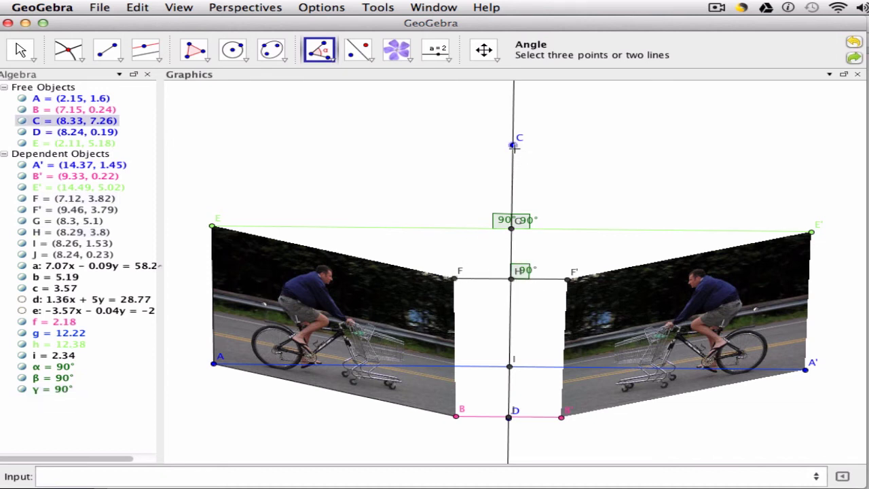
click(512, 278)
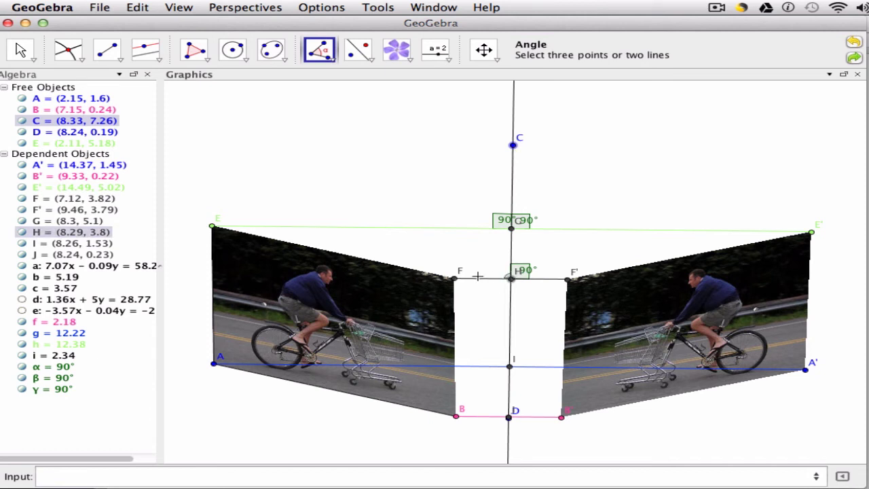
click(454, 278)
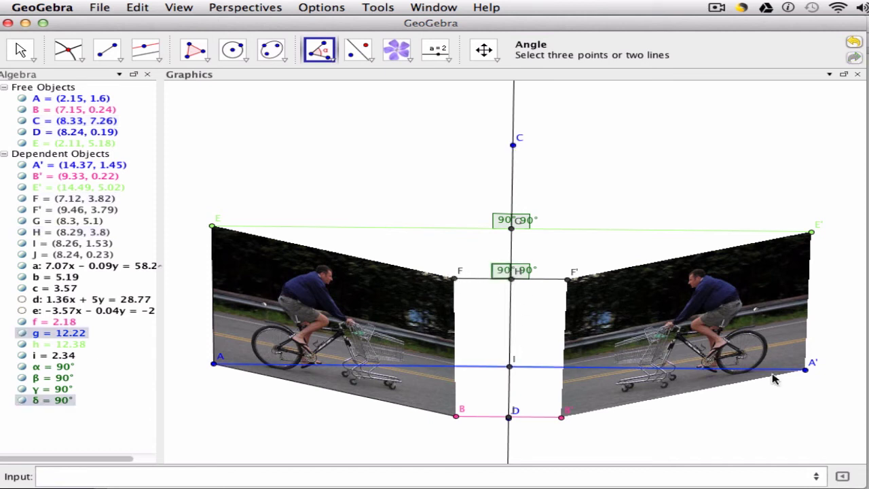
Step: Mark 90° angles at I on both sides of segment AA', including angle ε
click(806, 370)
click(513, 367)
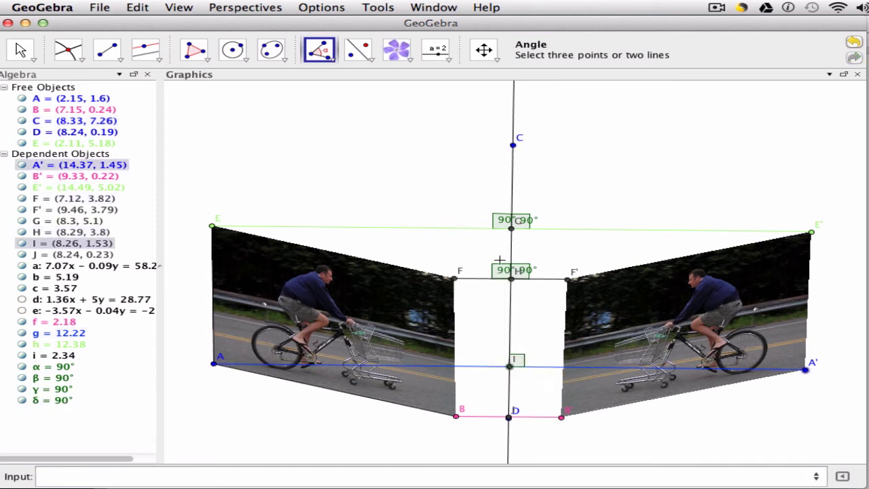
click(513, 145)
click(213, 363)
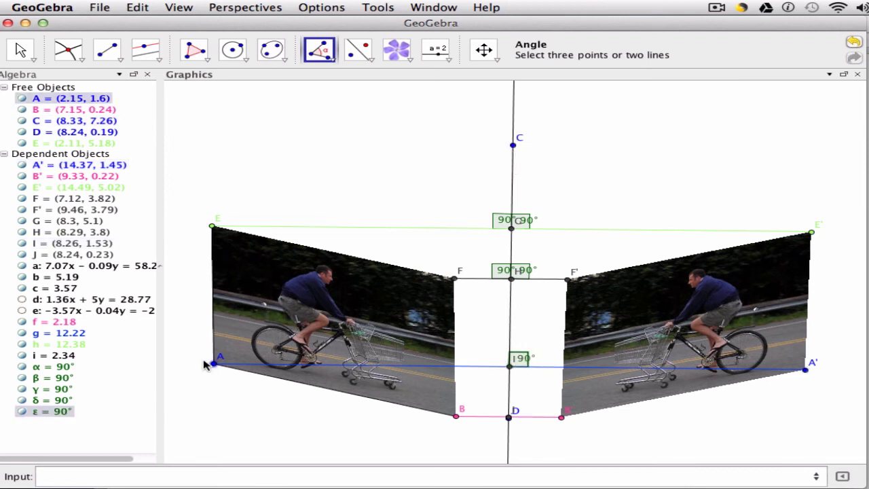
click(509, 367)
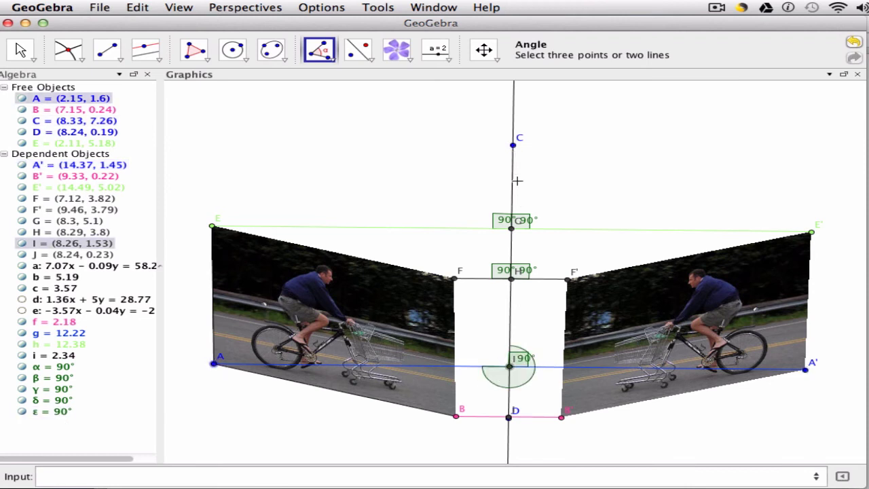
click(513, 145)
key(super+z)
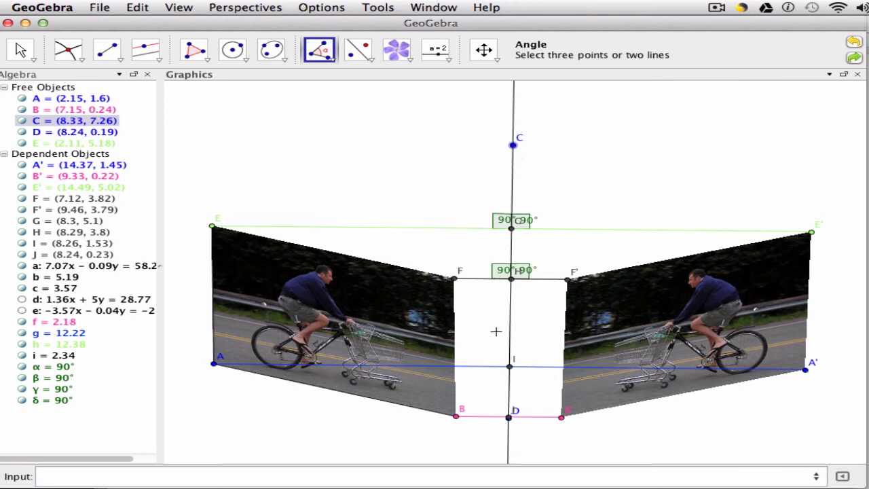
click(510, 366)
click(212, 365)
click(211, 362)
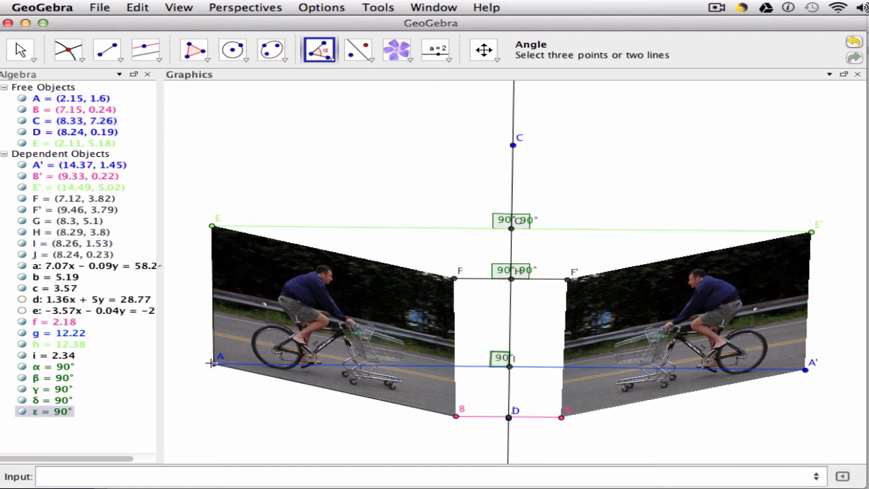
click(805, 370)
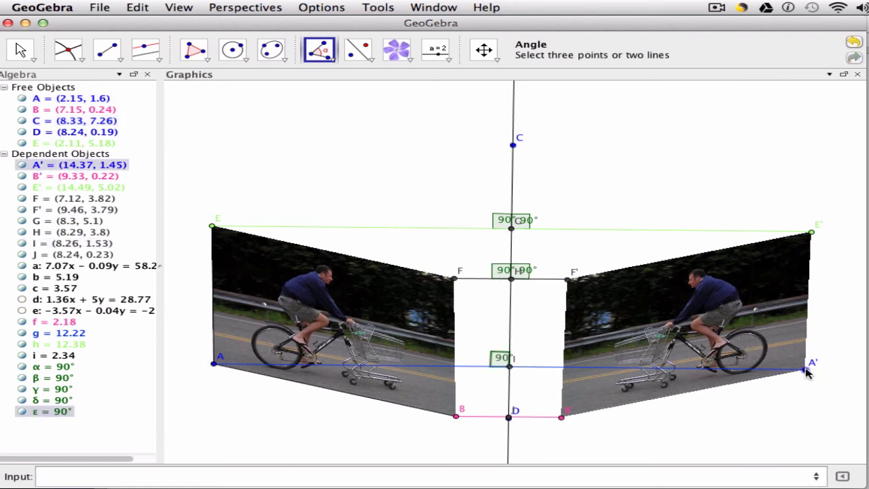
click(510, 366)
click(513, 147)
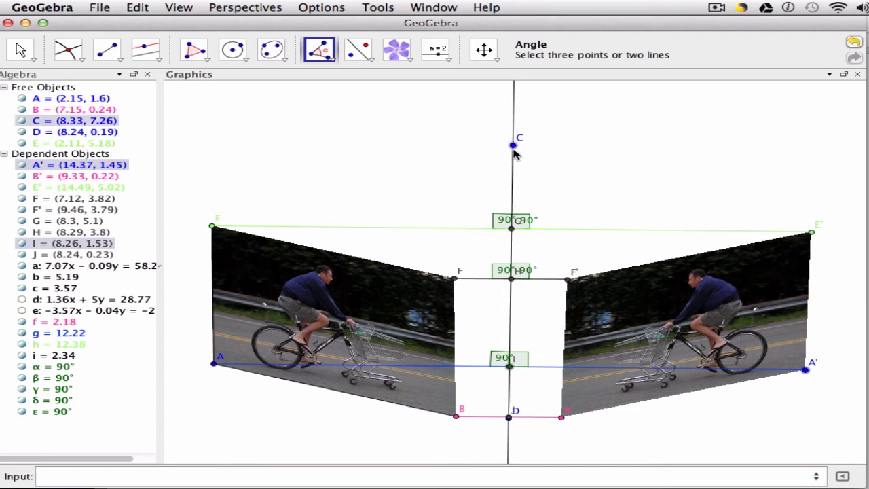
Step: Try the 87.87° angle C–D–B at D and undo it
click(513, 147)
click(511, 418)
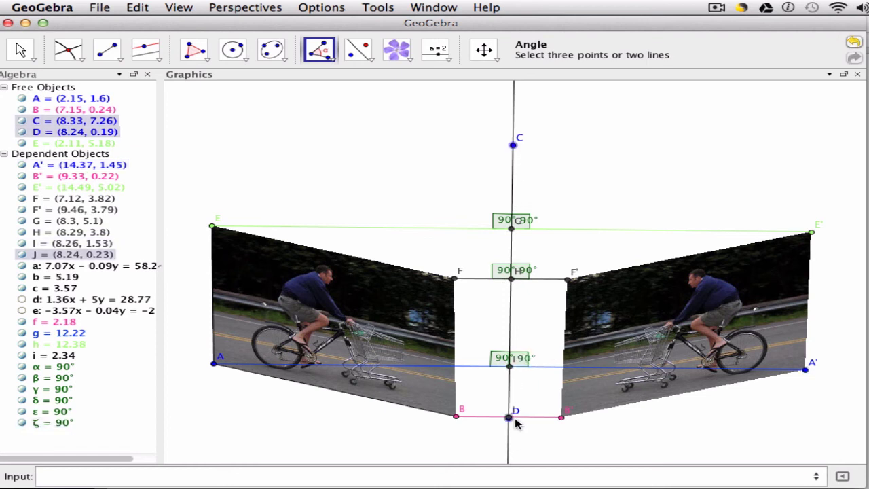
click(458, 416)
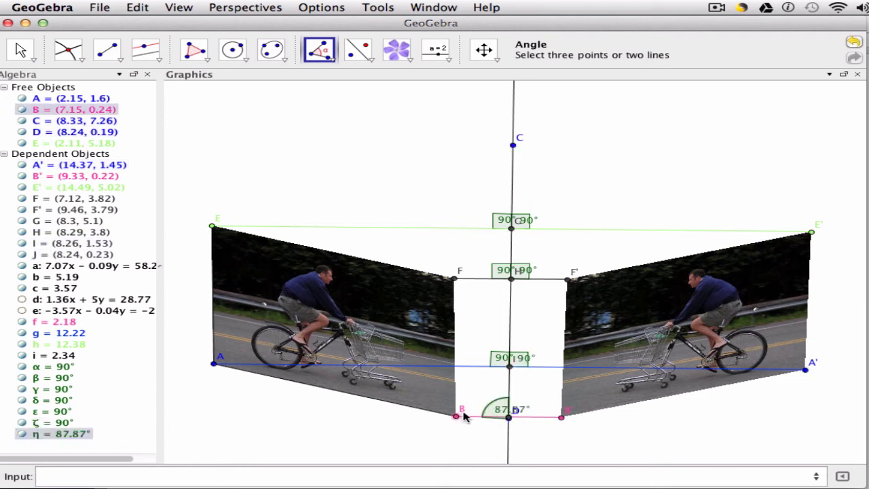
key(ctrl+z)
click(514, 147)
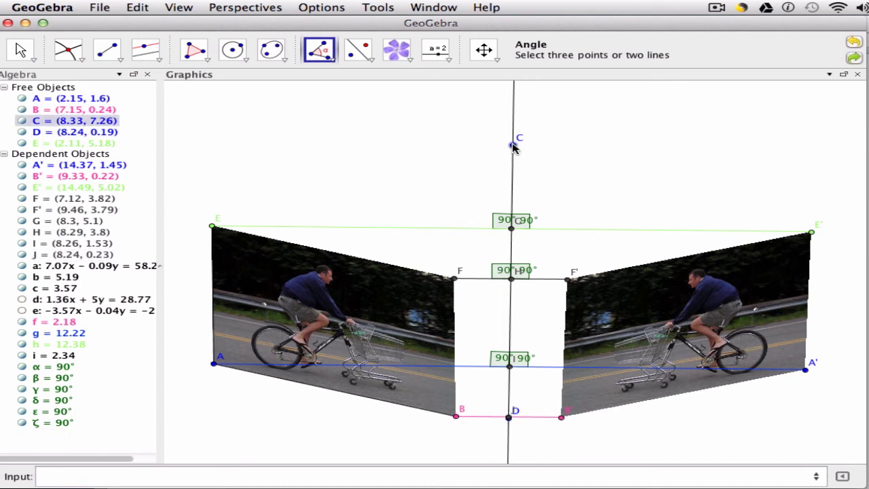
click(511, 418)
click(457, 416)
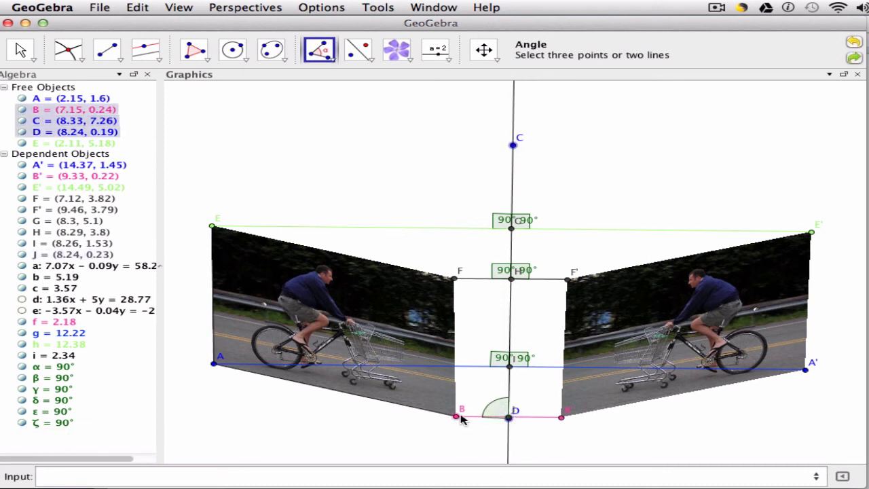
click(459, 416)
key(ctrl+z)
click(509, 417)
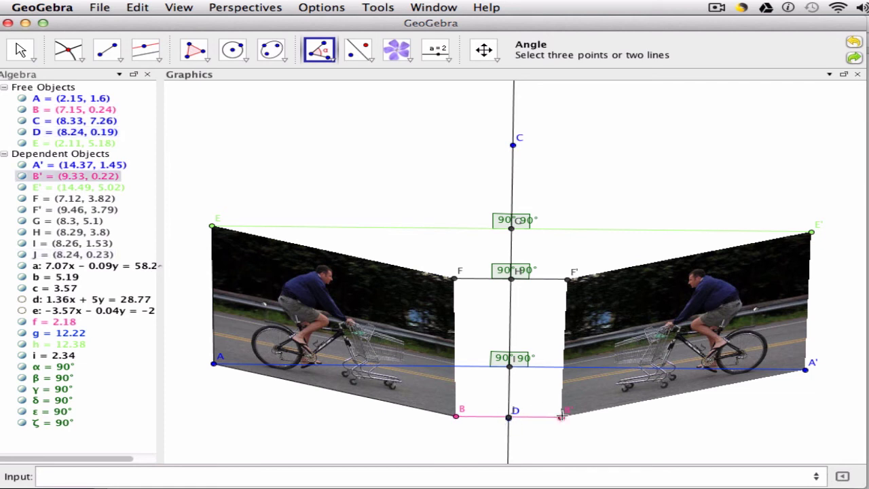
Step: Remove a duplicate angle at I, lower B, and mark right angles C–J–B and B'–J–C (η = 90°)
key(ctrl+z)
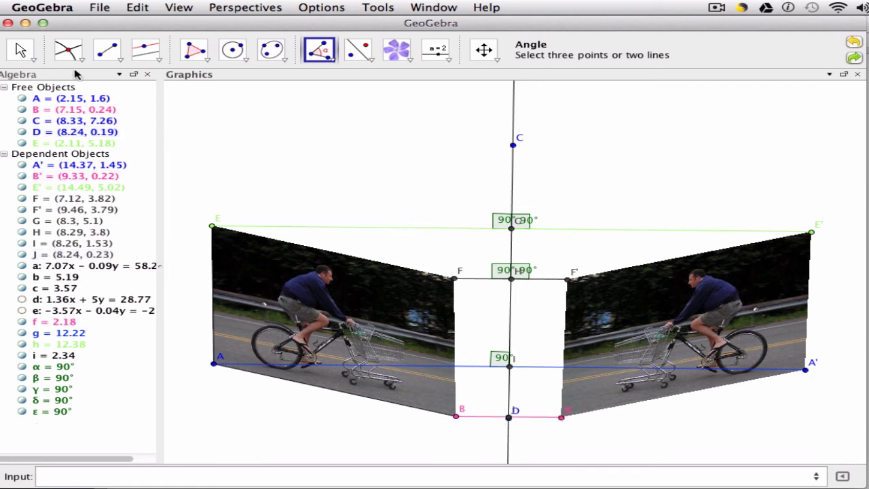
drag(456, 415, 455, 443)
click(320, 49)
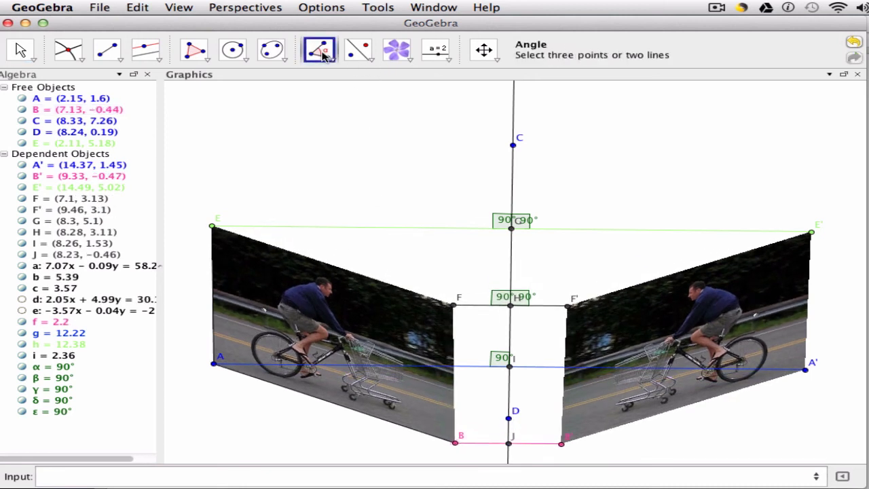
click(513, 145)
click(508, 442)
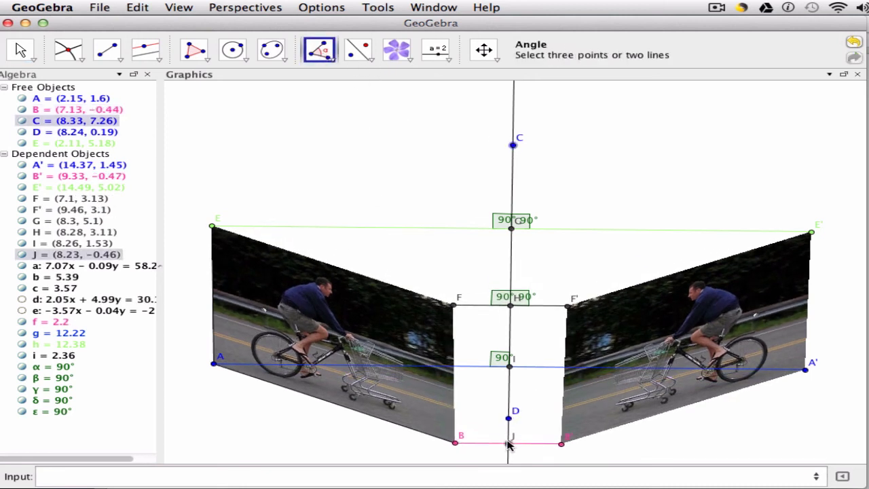
click(455, 444)
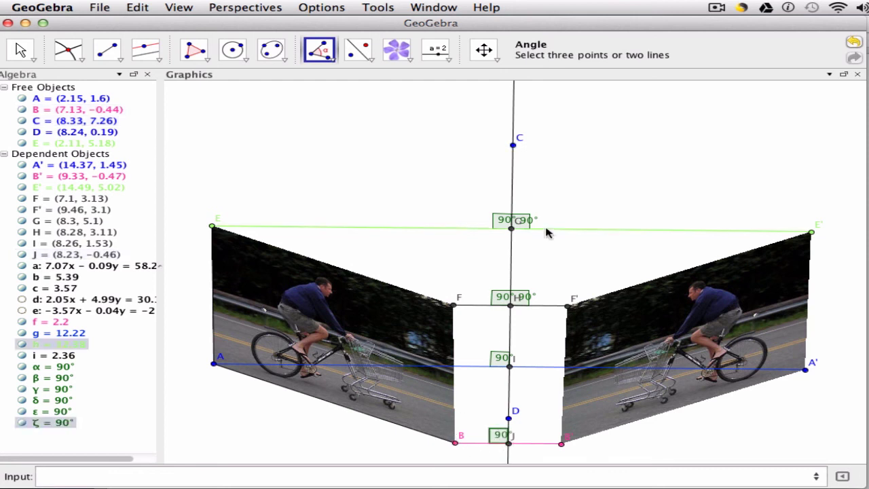
click(562, 445)
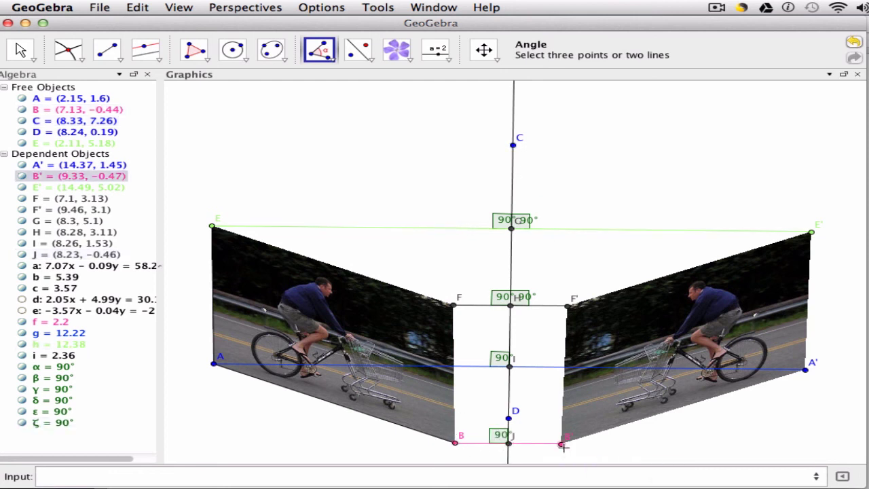
click(508, 443)
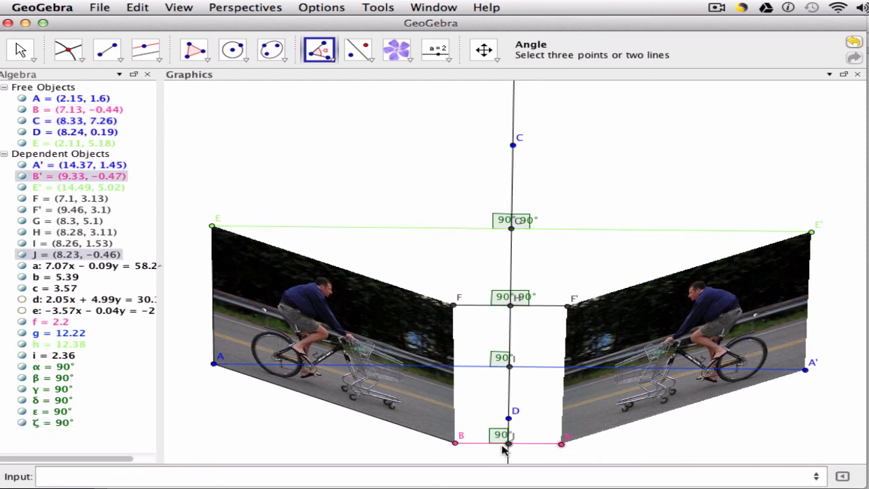
click(511, 145)
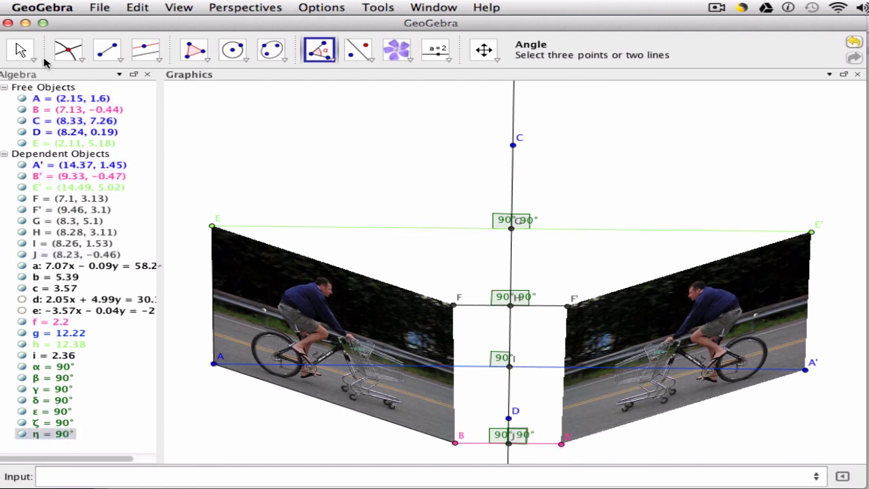
click(20, 50)
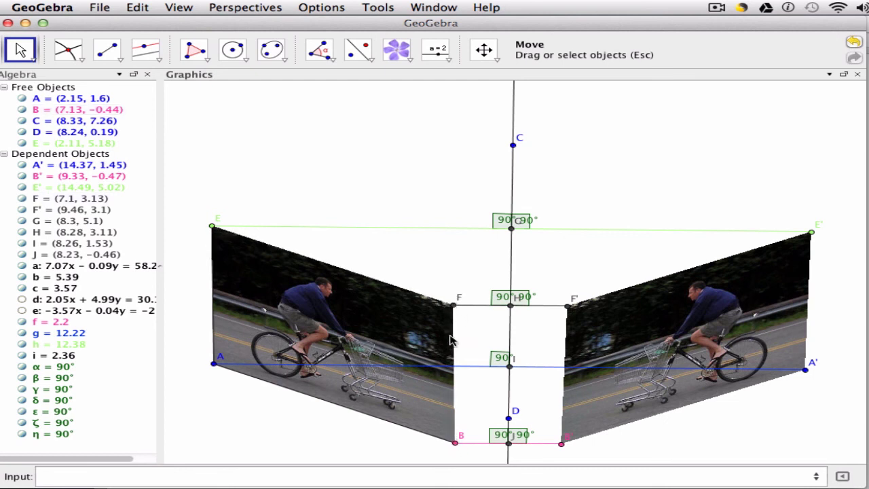
Step: Drag B up to (6.66, 3.82) and A to (2.31, 2.73); all angles stay 90°
drag(455, 445, 433, 283)
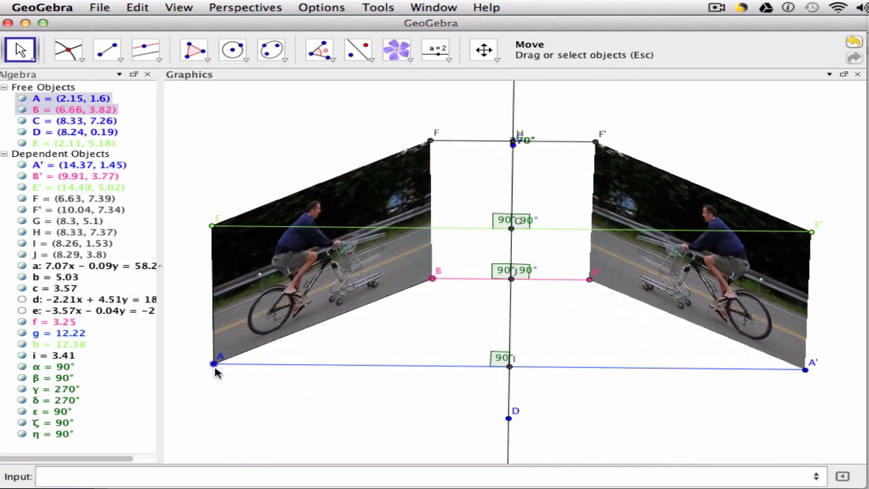
drag(214, 365, 223, 326)
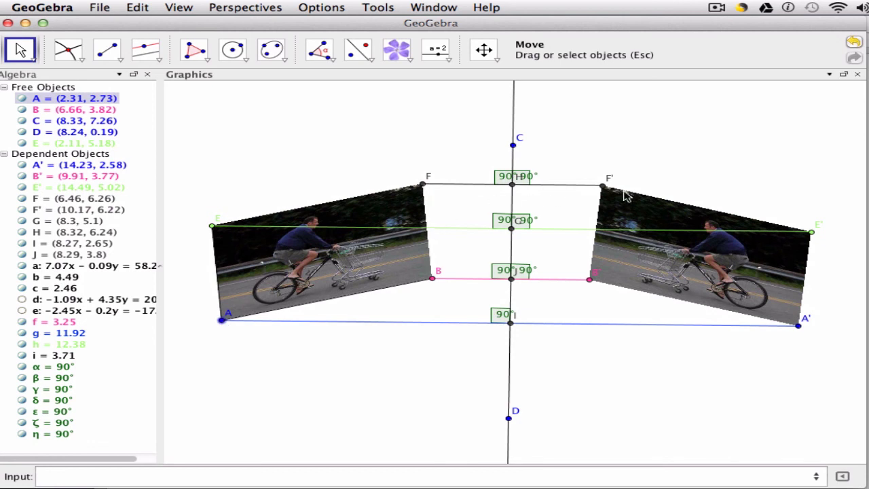